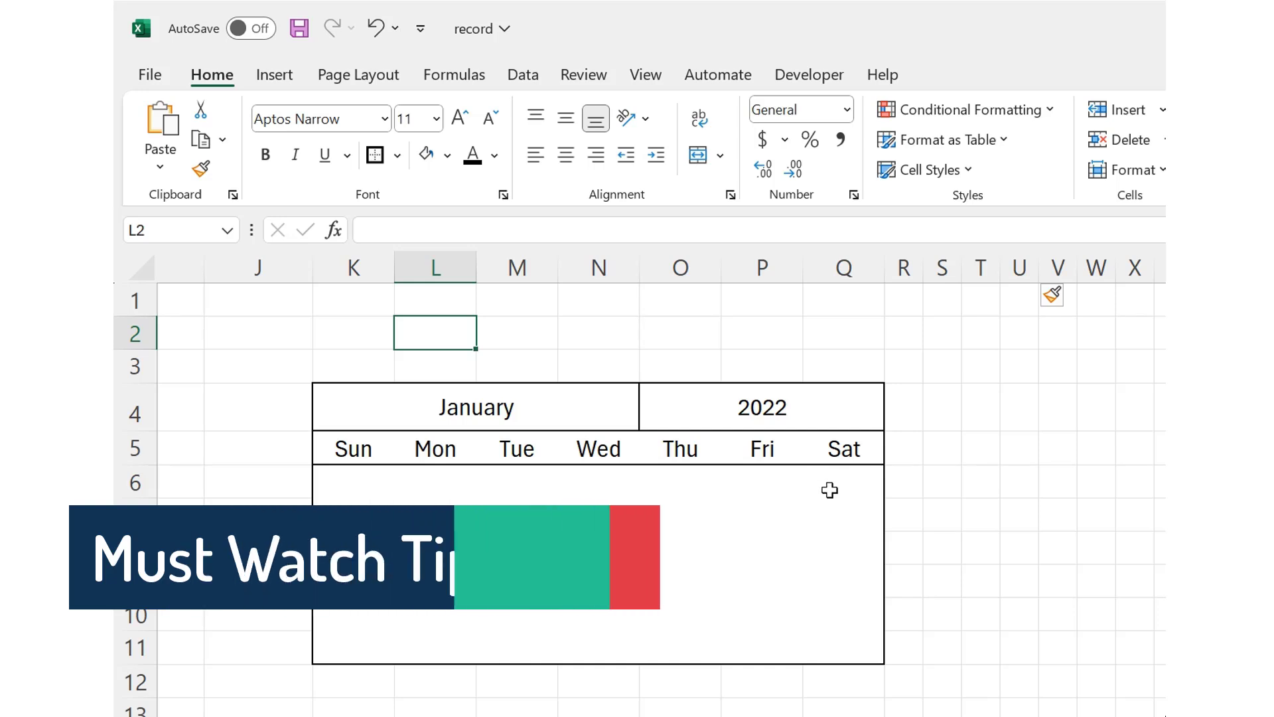
# Step: Enter 1 as the first date in the Saturday cell Q6
pyautogui.click(839, 479)
pyautogui.write('1')
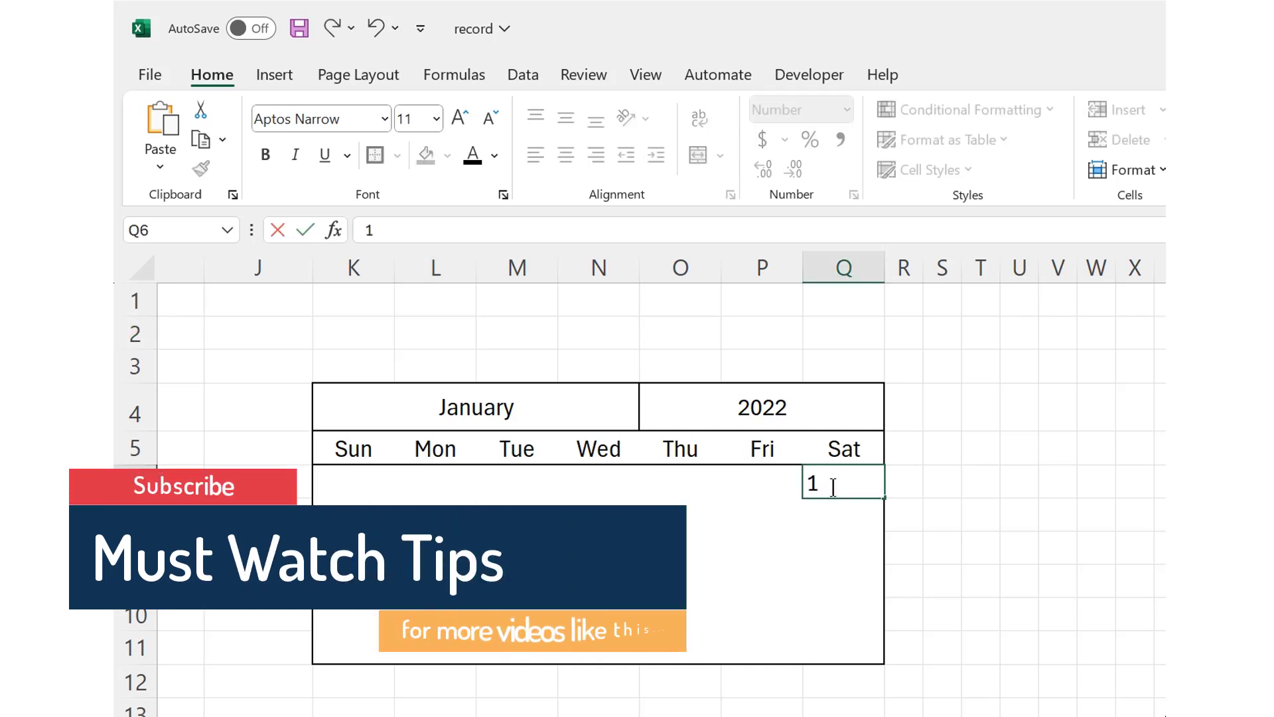
pyautogui.press('Return')
pyautogui.click(833, 487)
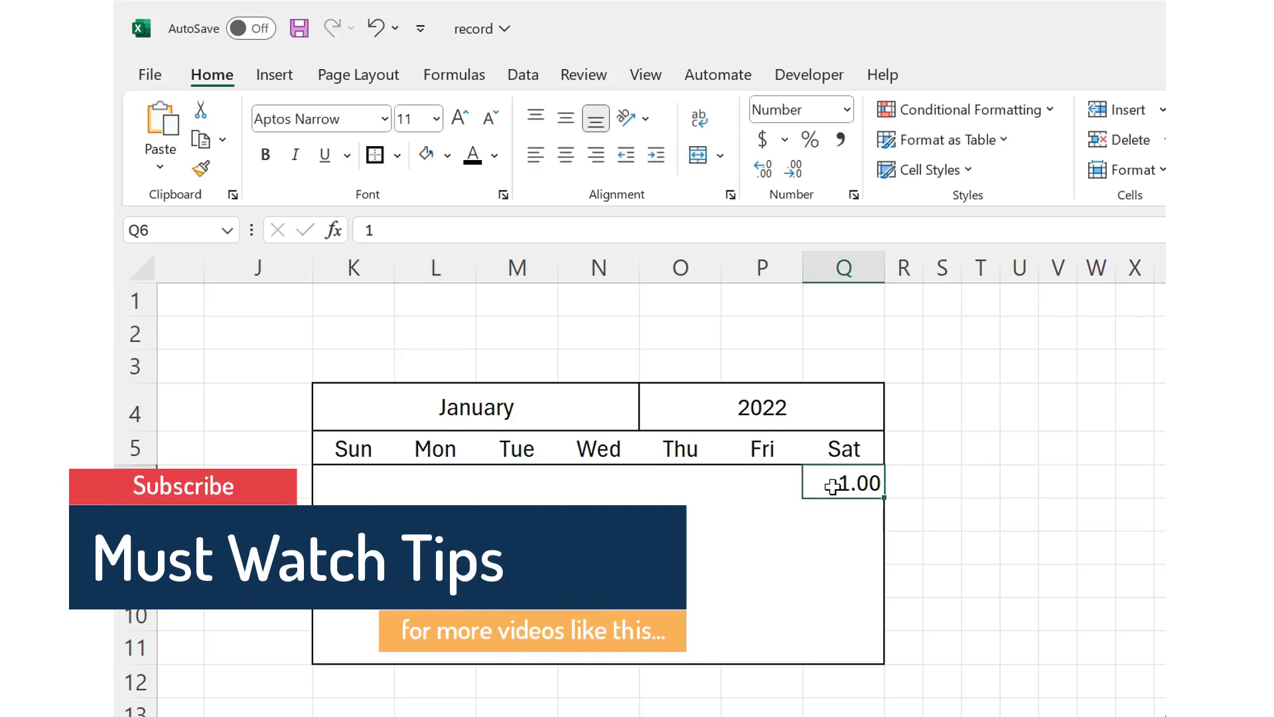
# Step: Fill the second calendar week with 2, 3, 4, 5 and 6 under Sun to Thu in K7:O7
pyautogui.press('Down')
pyautogui.press('Left')
pyautogui.press('Left')
pyautogui.press('Left')
pyautogui.press('Left')
pyautogui.press('Left')
pyautogui.press('Left')
pyautogui.press('Right')
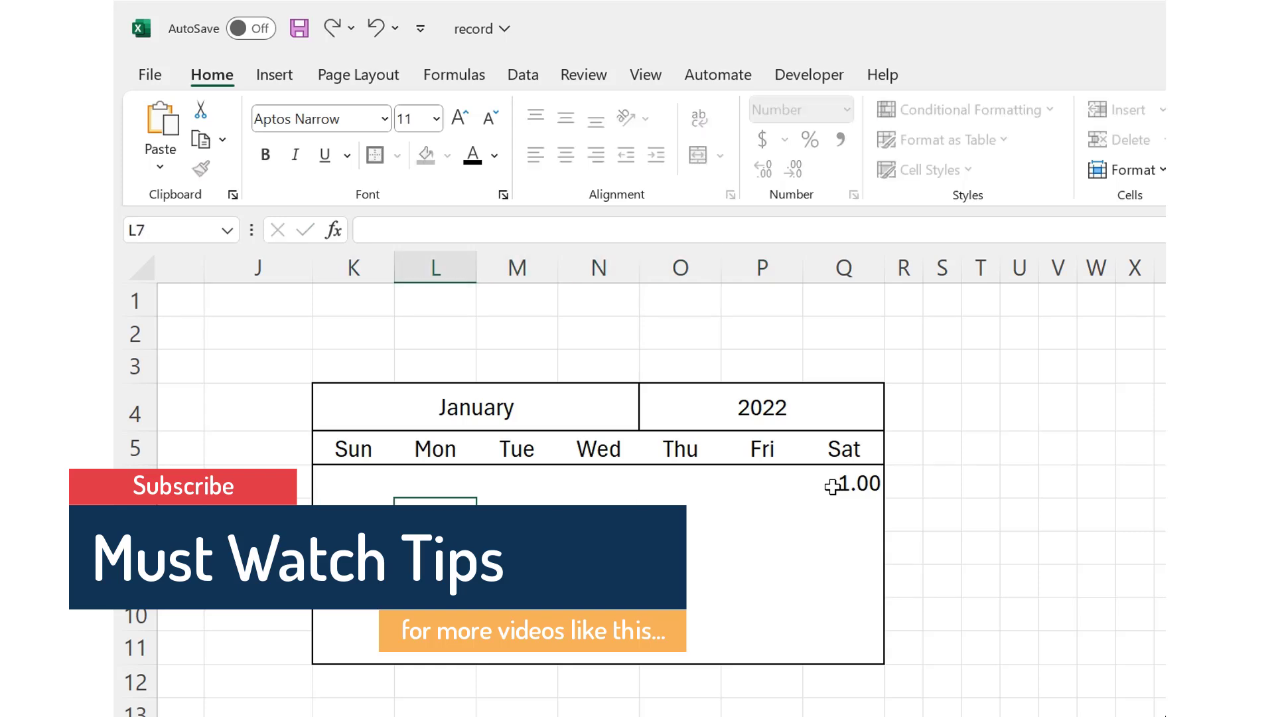
pyautogui.press('Right')
pyautogui.write('4')
pyautogui.press('Right')
pyautogui.write('5')
pyautogui.press('Right')
pyautogui.write('6')
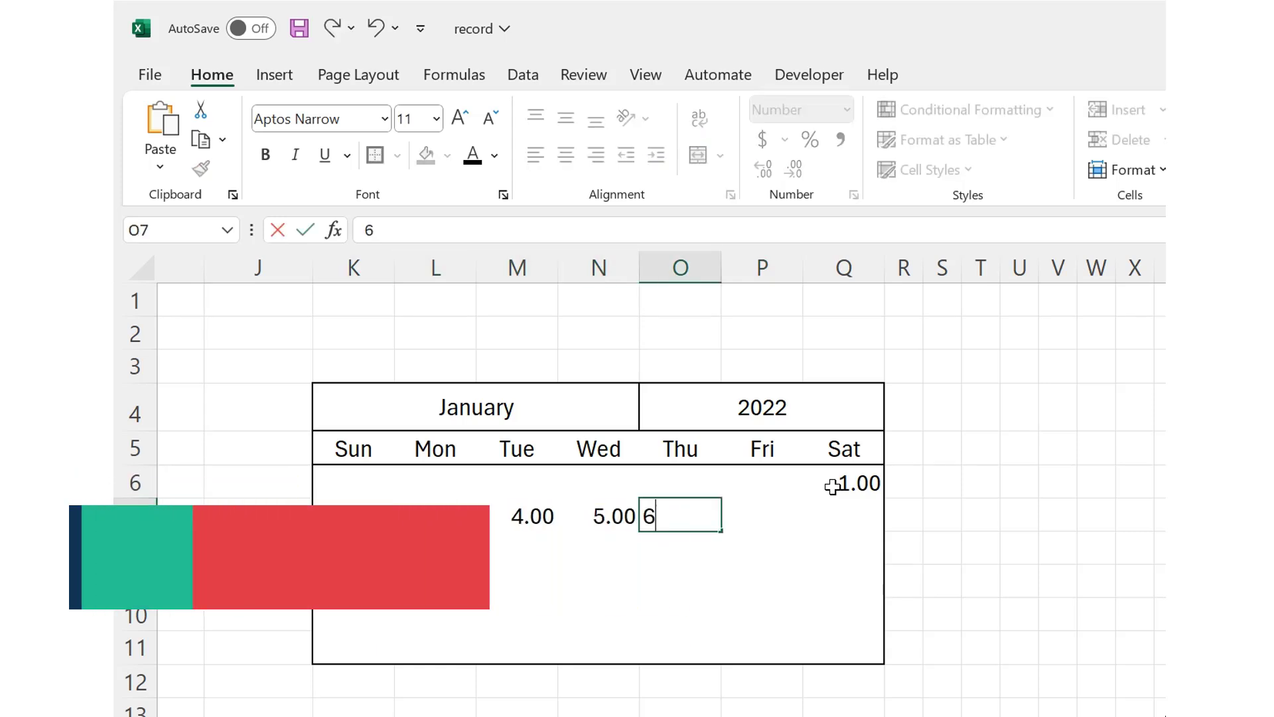
pyautogui.press('Right')
# Step: Reduce the number format of the calendar range K6:Q11 to zero decimal places
pyautogui.click(833, 487)
pyautogui.press('Left')
pyautogui.press('Left')
pyautogui.press('Left')
pyautogui.press('Left')
pyautogui.press('Left')
pyautogui.press('Left')
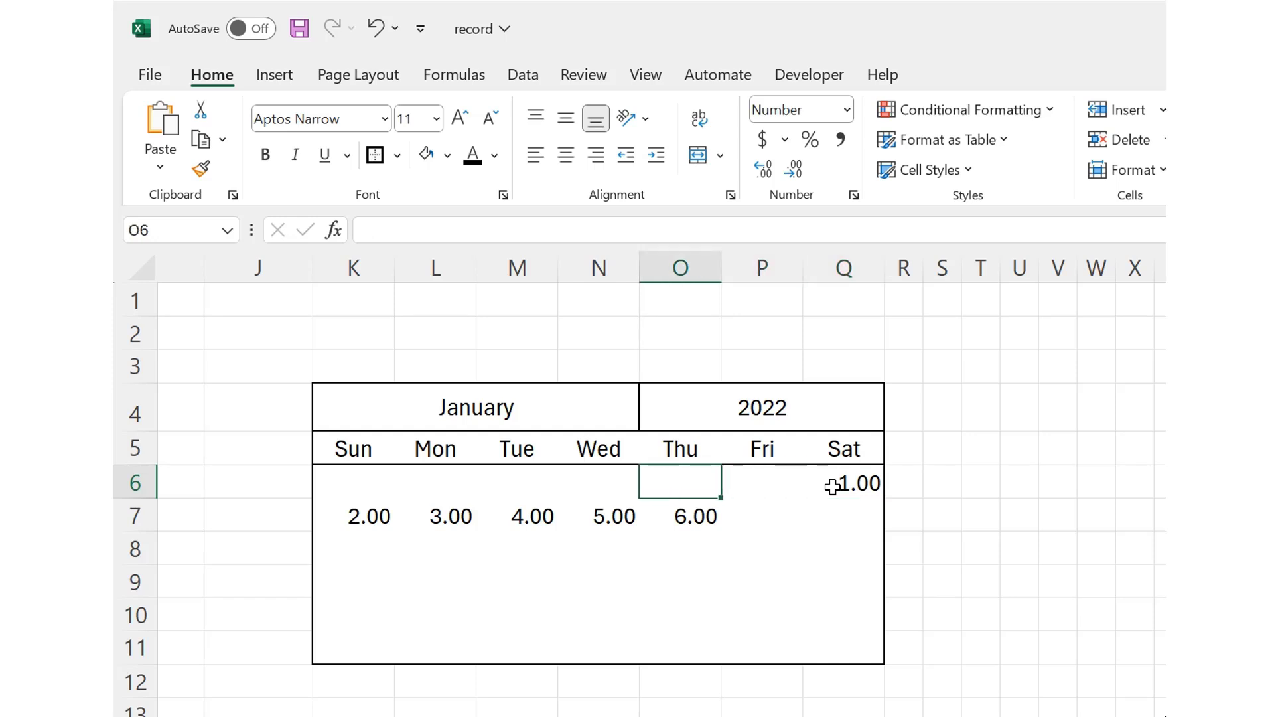
pyautogui.hotkey('shift', 'Down')
pyautogui.hotkey('shift', 'Down')
pyautogui.hotkey('shift', 'Down')
pyautogui.hotkey('shift', 'Down')
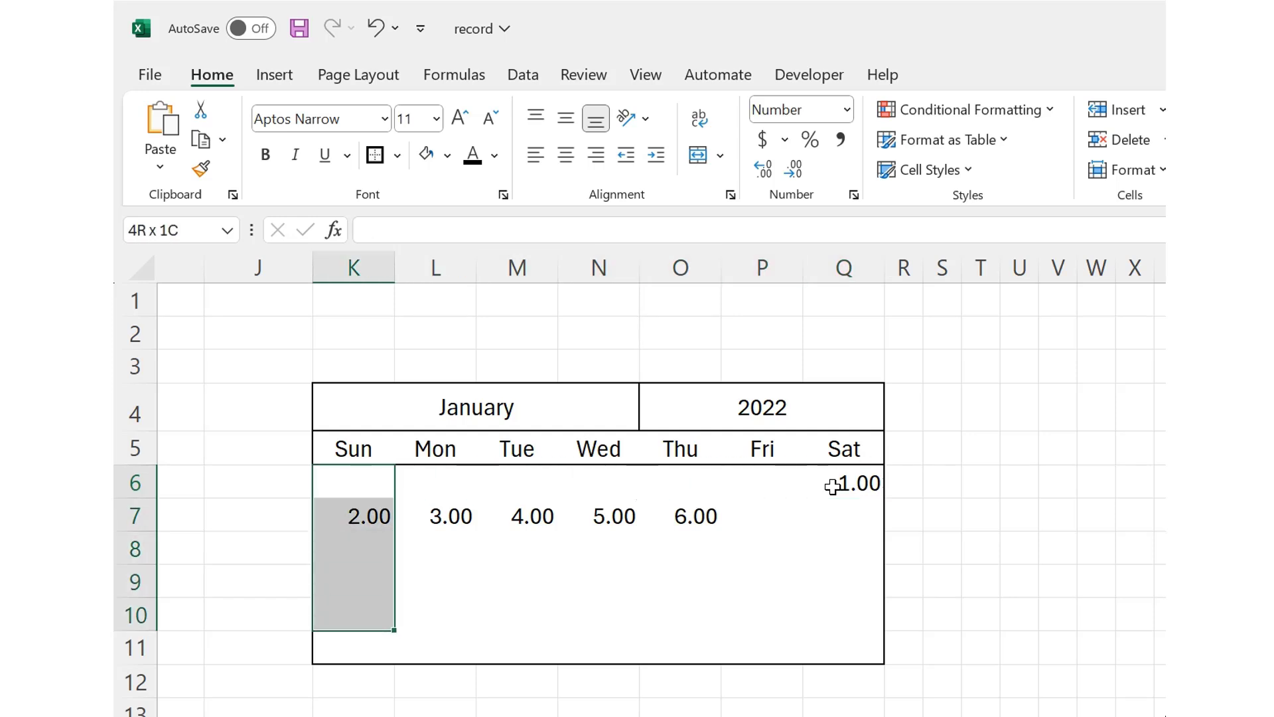
pyautogui.hotkey('shift', 'Down')
pyautogui.hotkey('shift', 'Right')
pyautogui.hotkey('shift', 'Right')
pyautogui.hotkey('shift', 'Right')
pyautogui.hotkey('shift', 'Right')
pyautogui.hotkey('shift', 'Right')
pyautogui.hotkey('shift', 'Right')
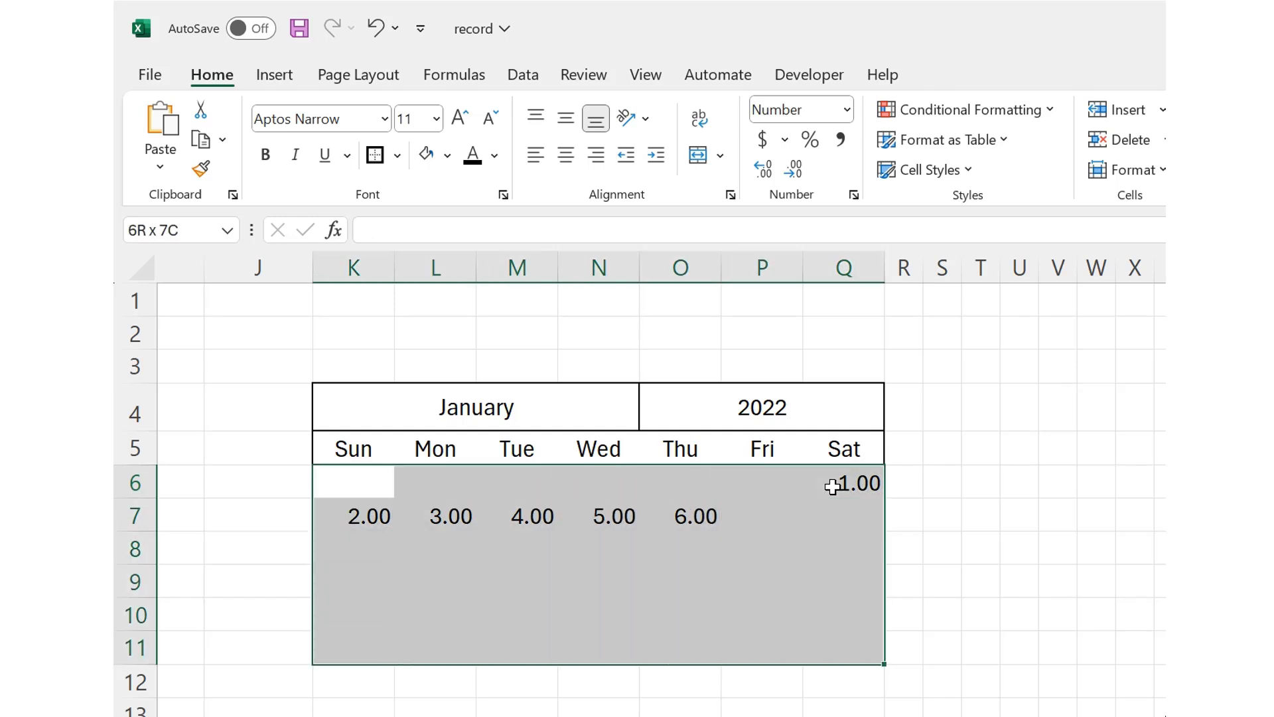
pyautogui.click(794, 166)
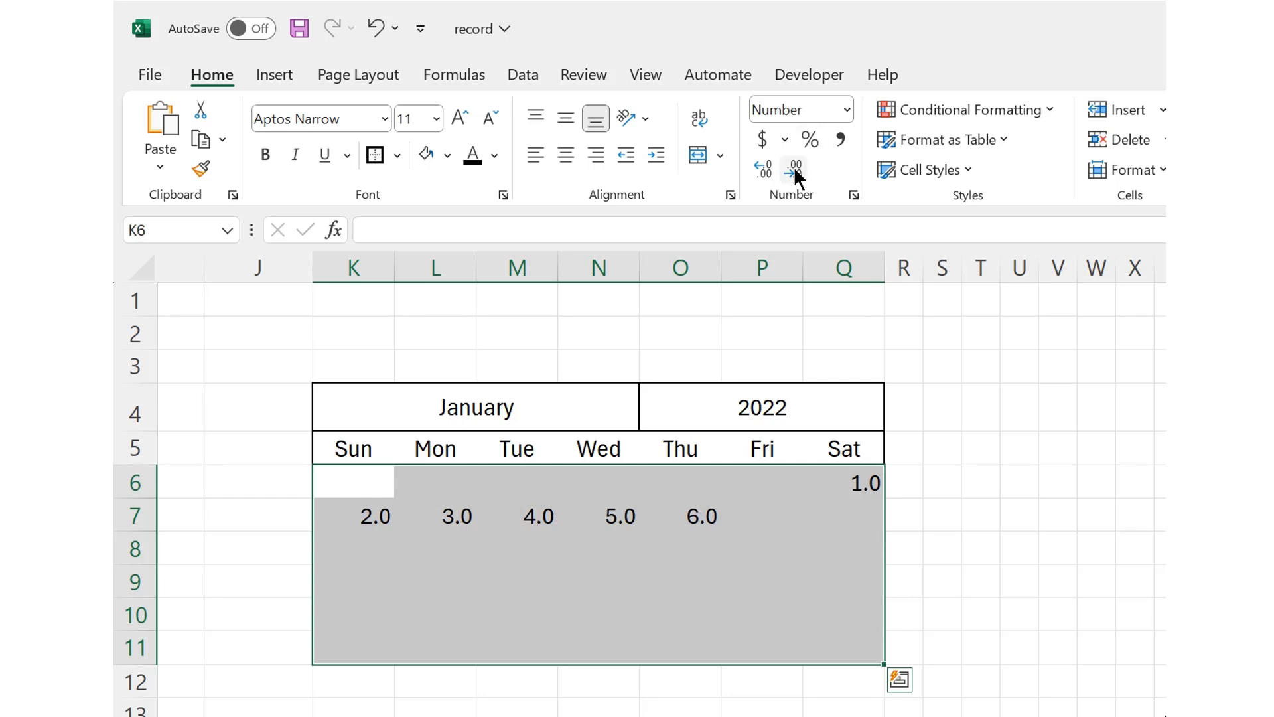
pyautogui.click(794, 165)
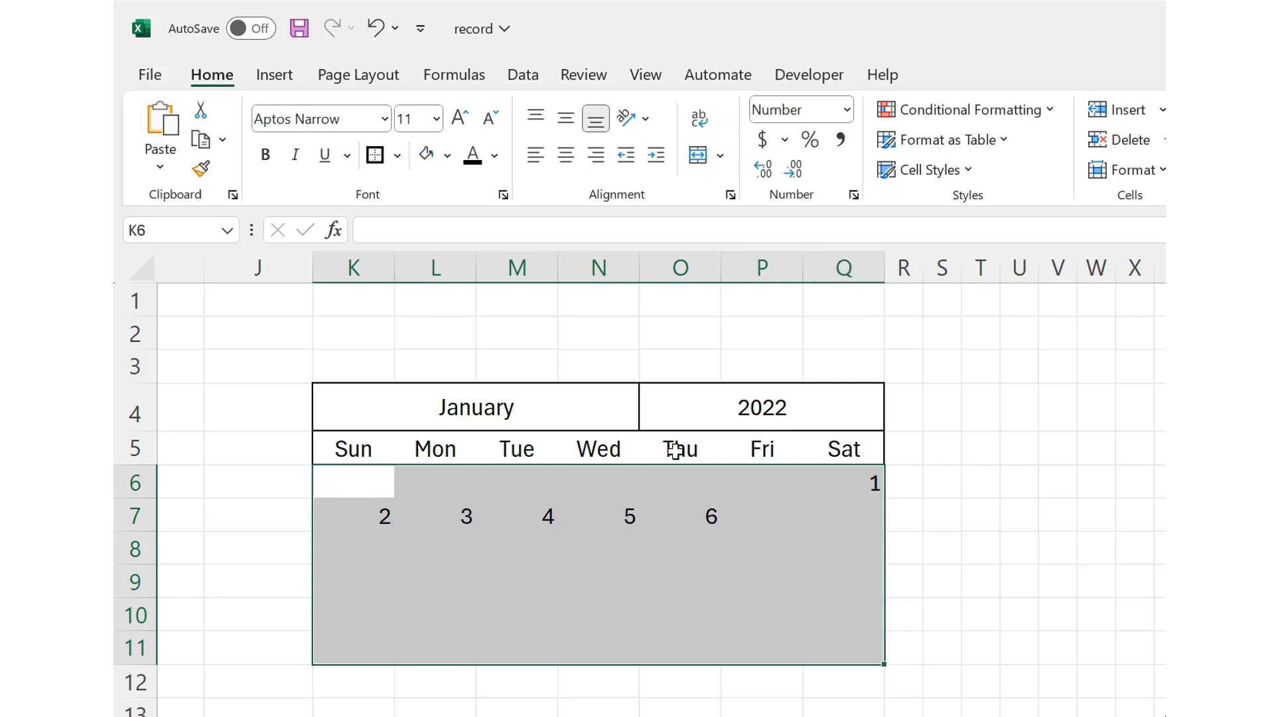
pyautogui.moveTo(364, 484); pyautogui.dragTo(831, 523)
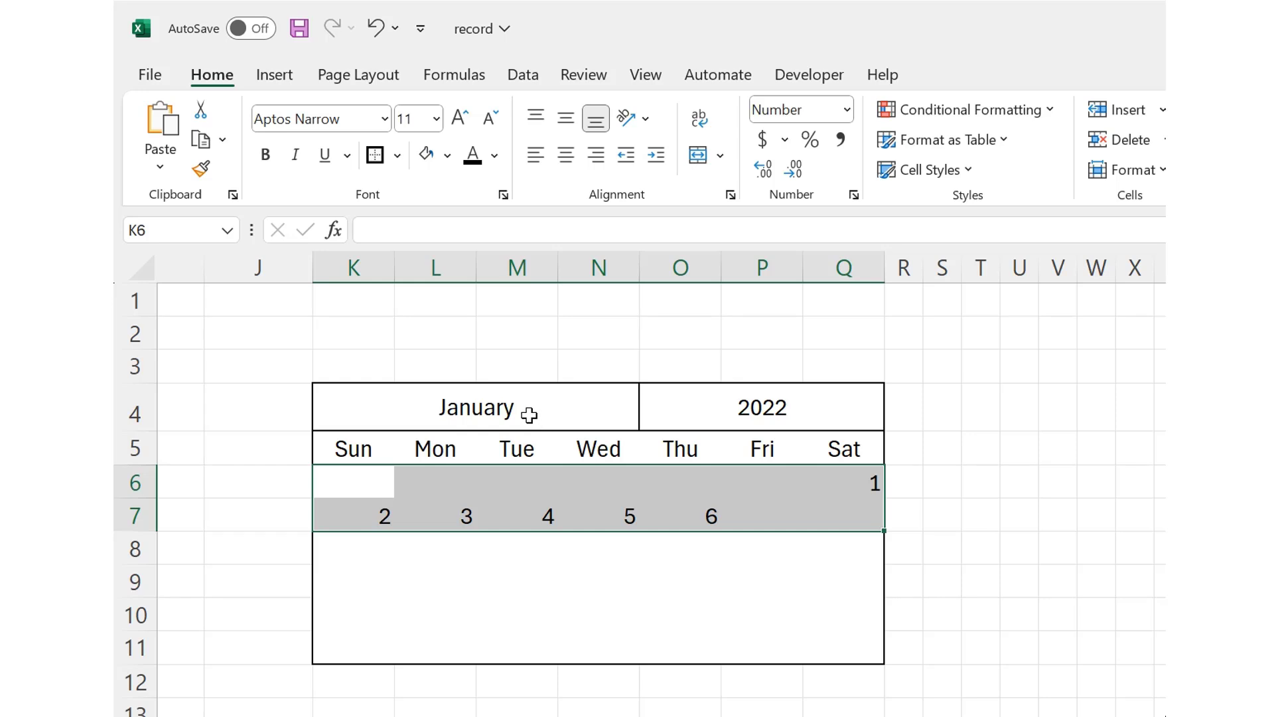
pyautogui.moveTo(529, 415); pyautogui.dragTo(706, 401)
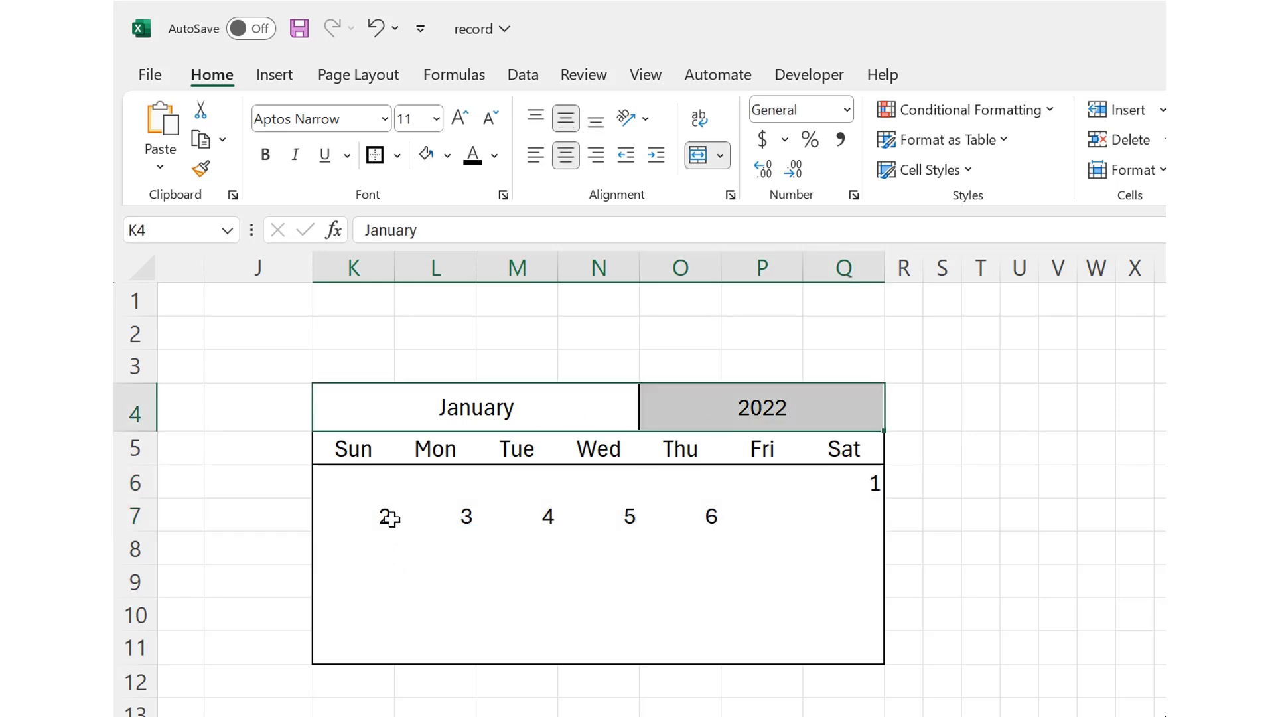
# Step: Clear the manually entered day numbers from the calendar range K6:Q11
pyautogui.moveTo(361, 481); pyautogui.dragTo(815, 642)
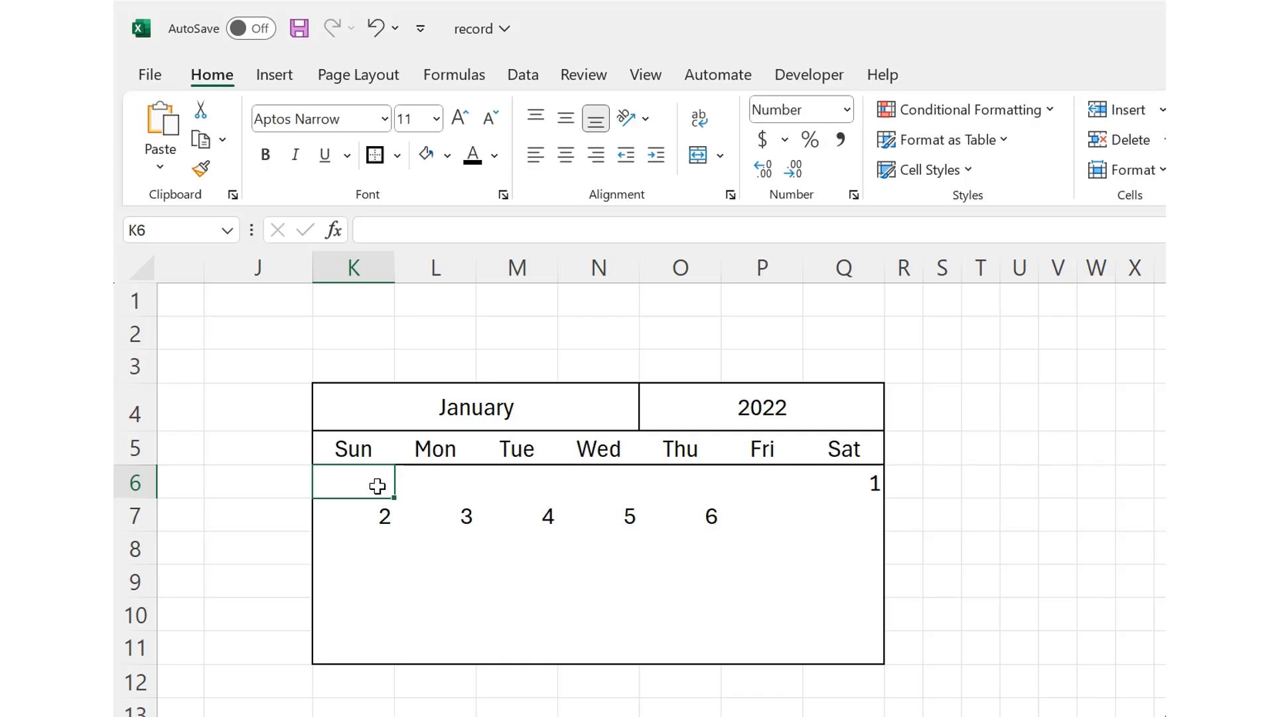
pyautogui.moveTo(377, 486); pyautogui.dragTo(850, 646)
pyautogui.press('Delete')
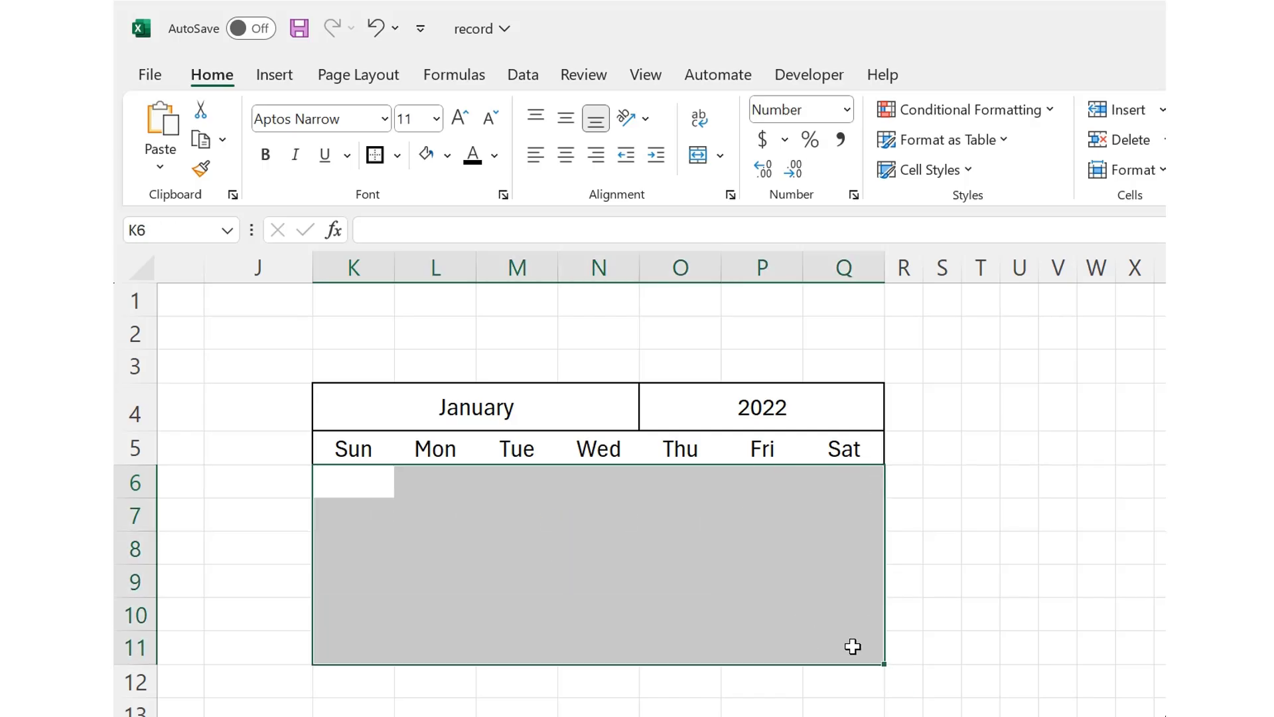
# Step: Start a formula in K6 with =SEQUENCE(6,7,DATEVALUE(K4&O4), using the month and year cells for the start date
pyautogui.click(378, 481)
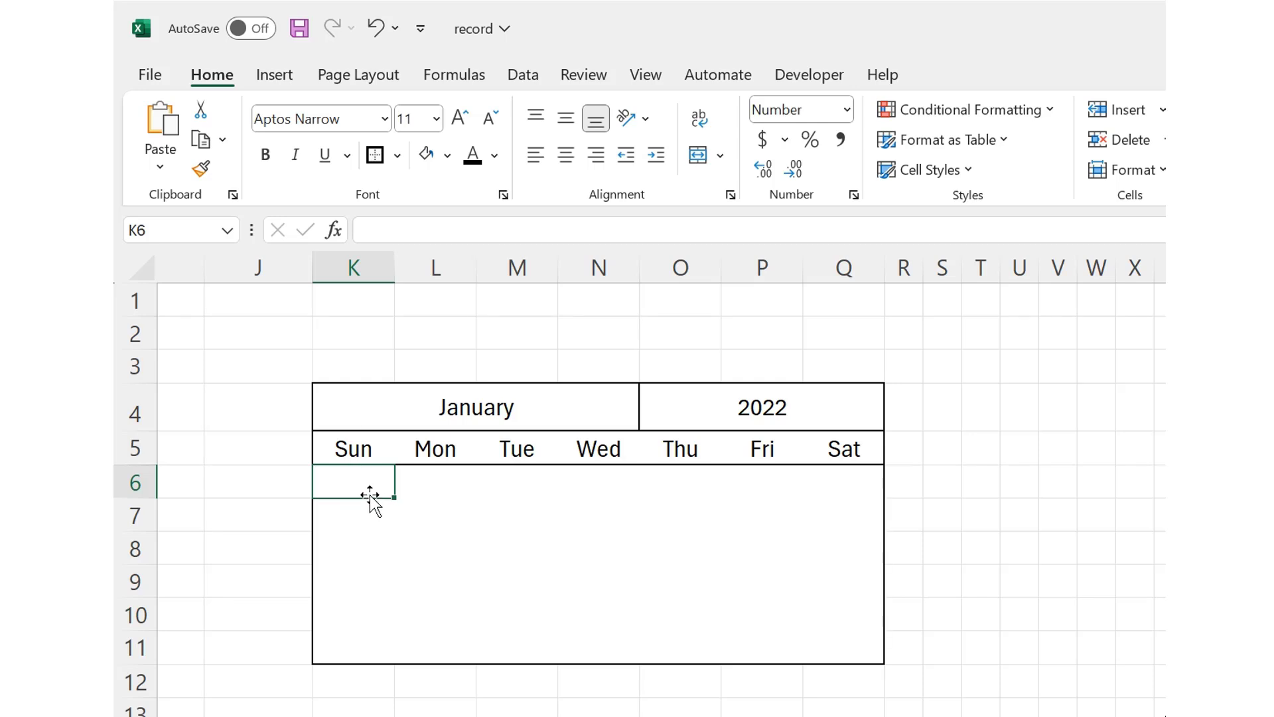
pyautogui.write('=')
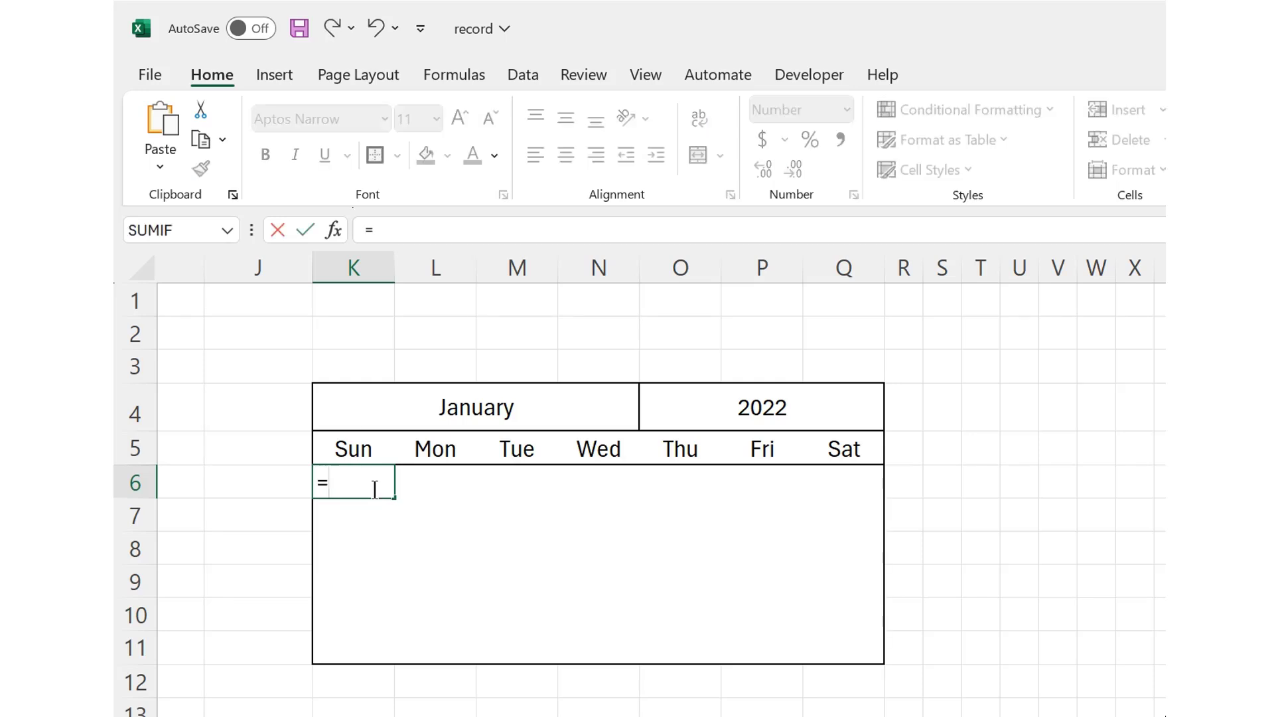
pyautogui.write('seq')
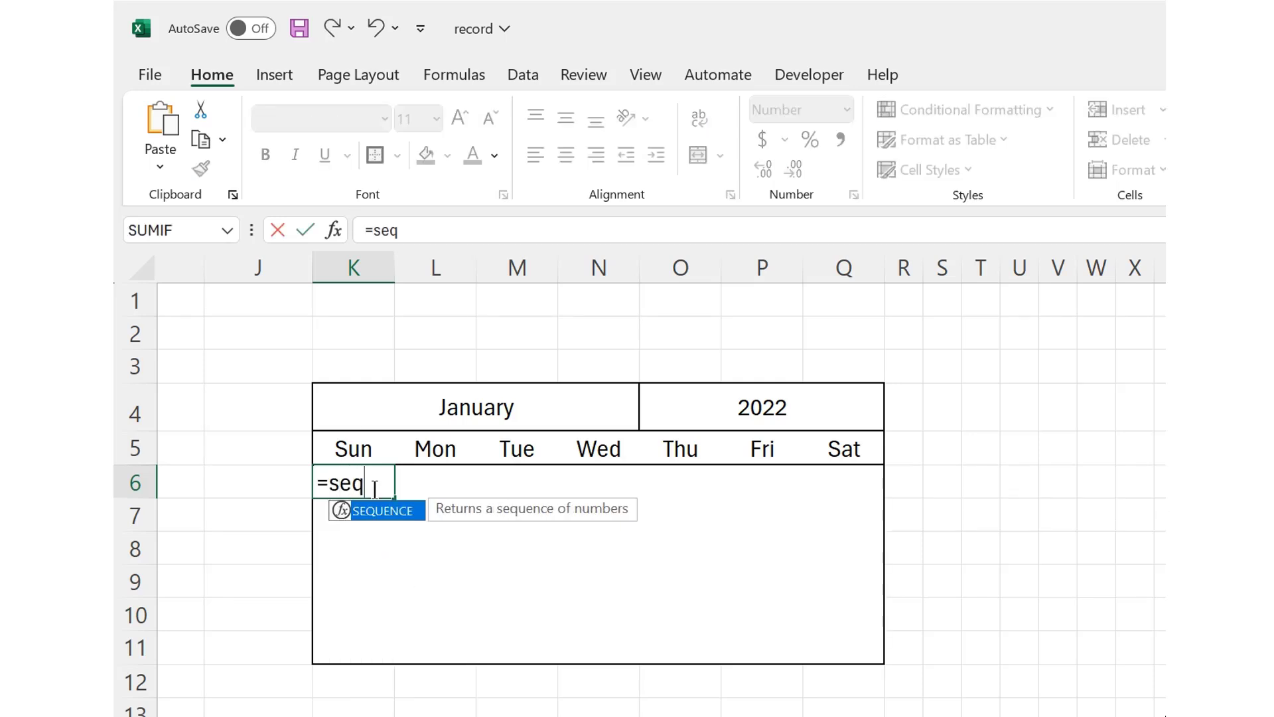
pyautogui.press('Tab')
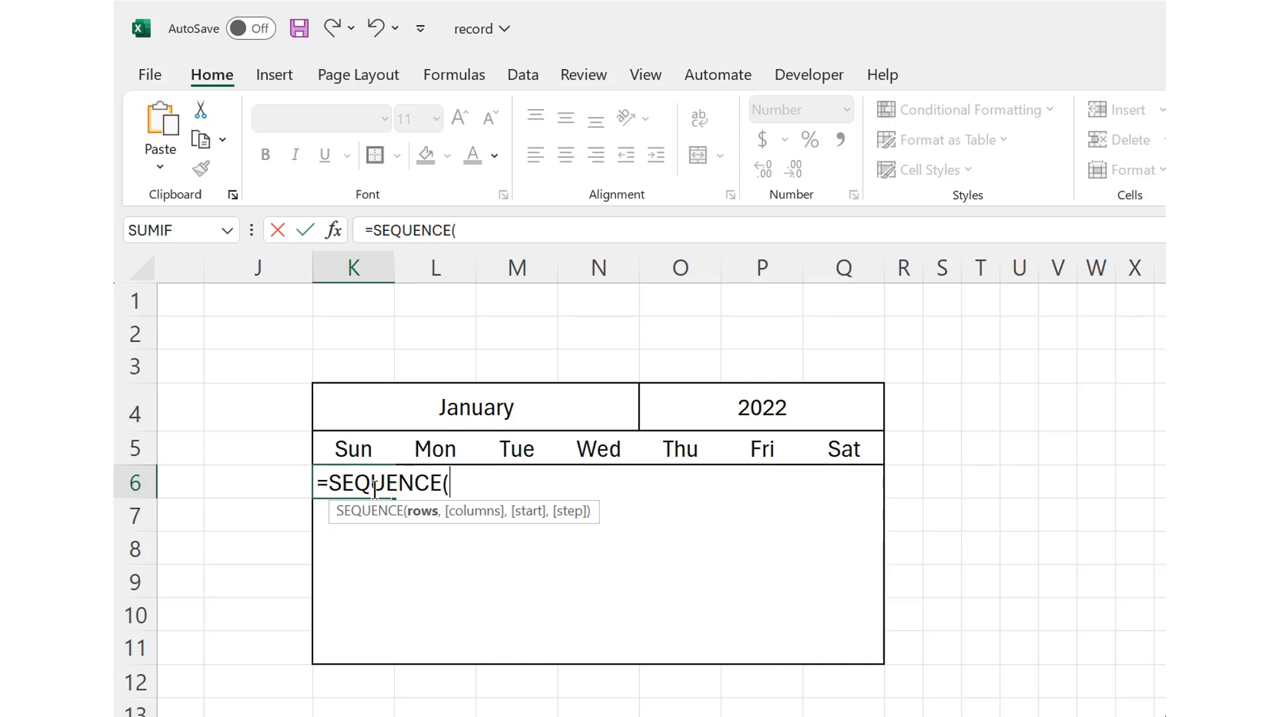
pyautogui.write('6,7')
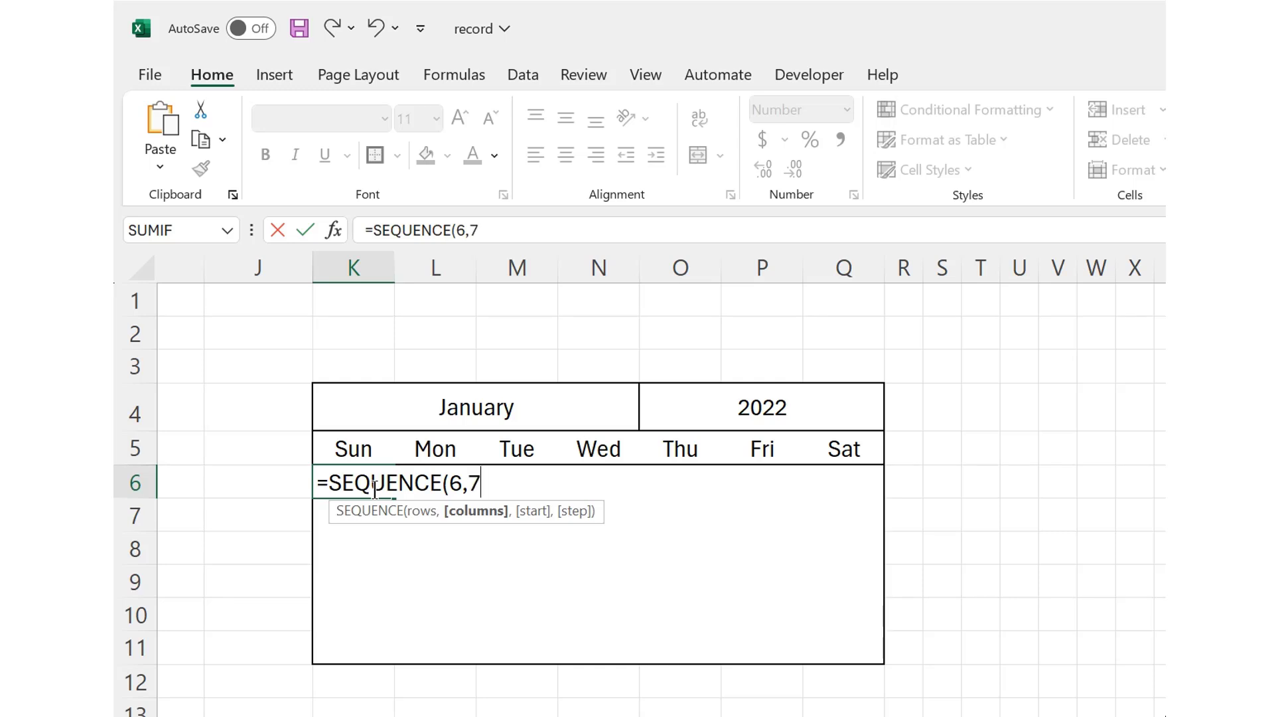
pyautogui.write(',date')
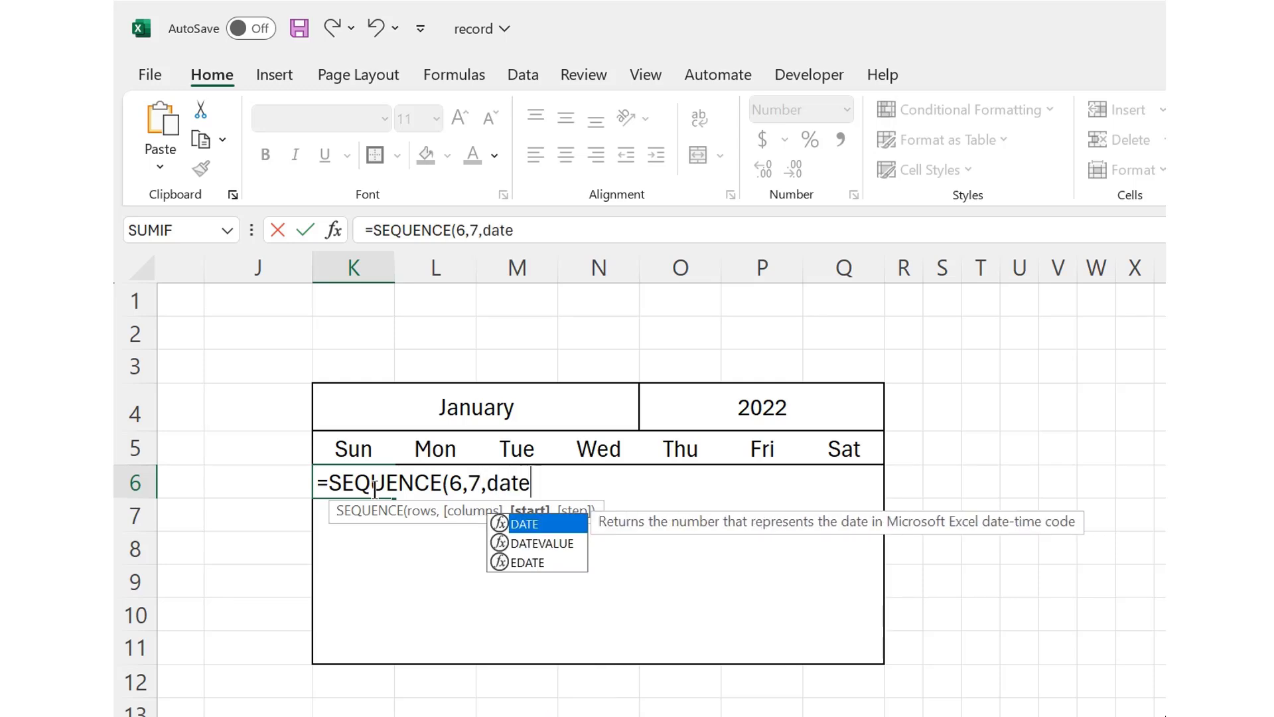
pyautogui.press('Down')
pyautogui.press('Tab')
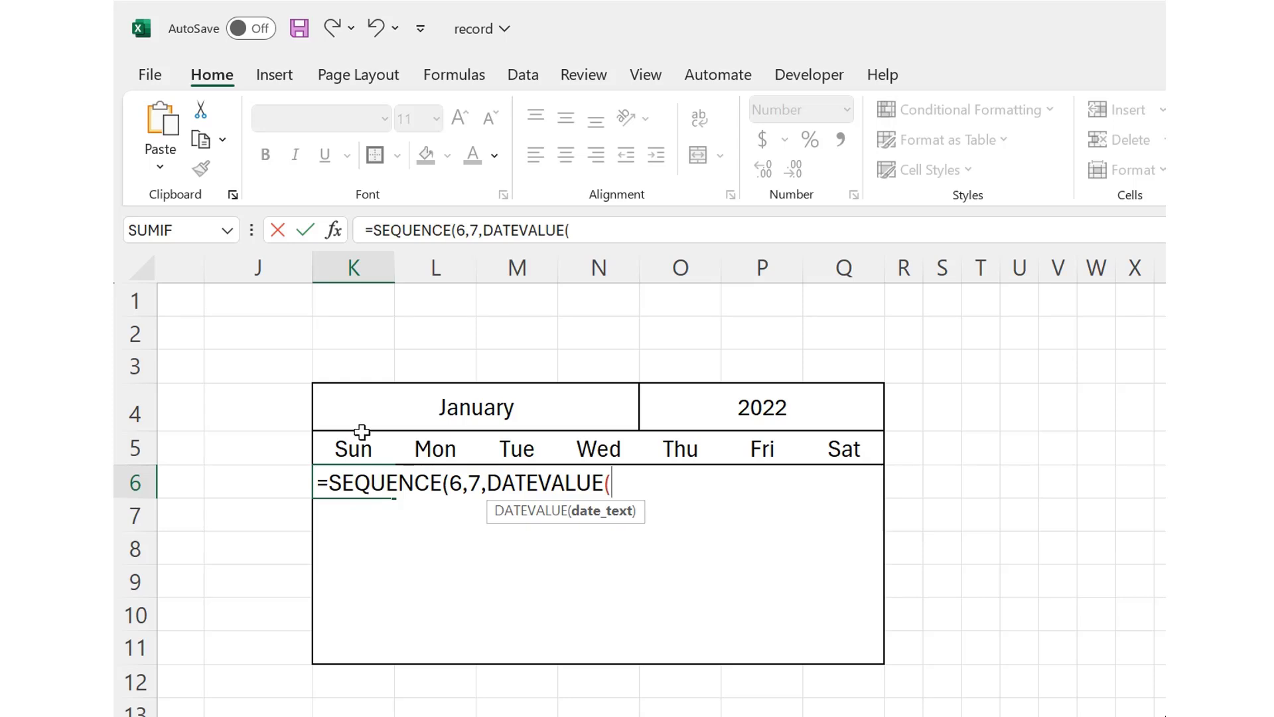
pyautogui.click(419, 406)
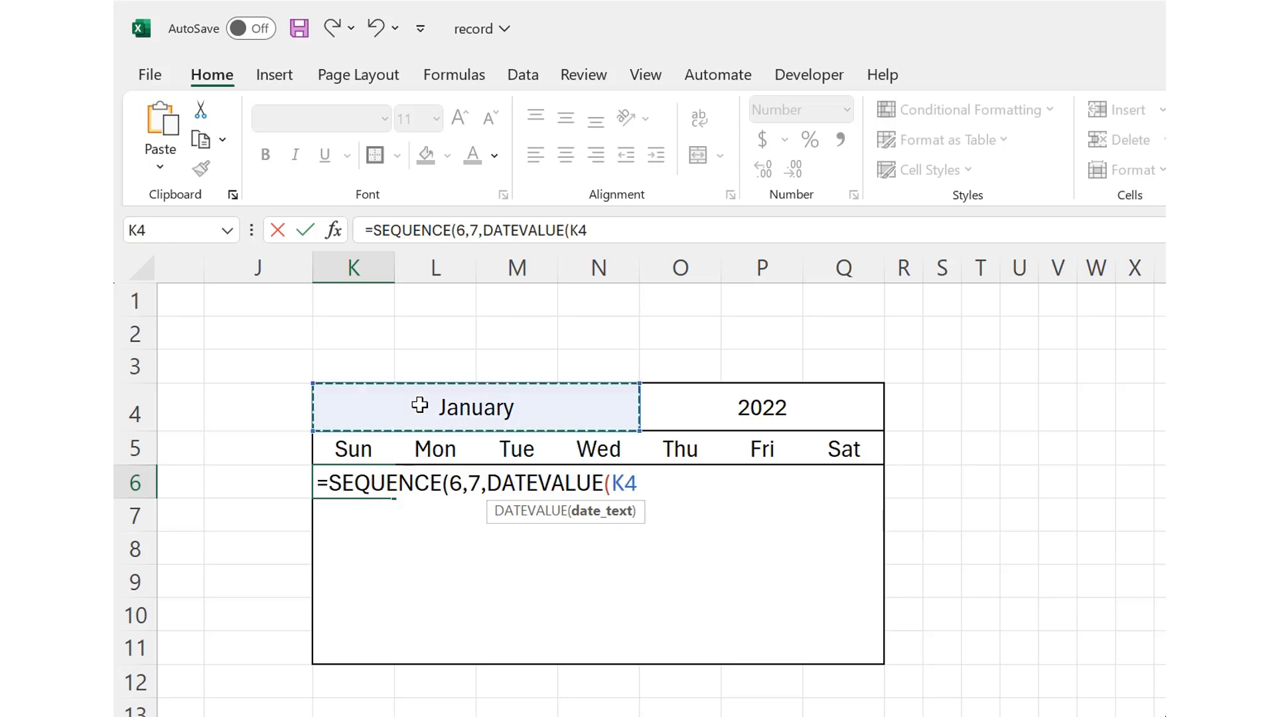
pyautogui.write('&')
pyautogui.click(656, 408)
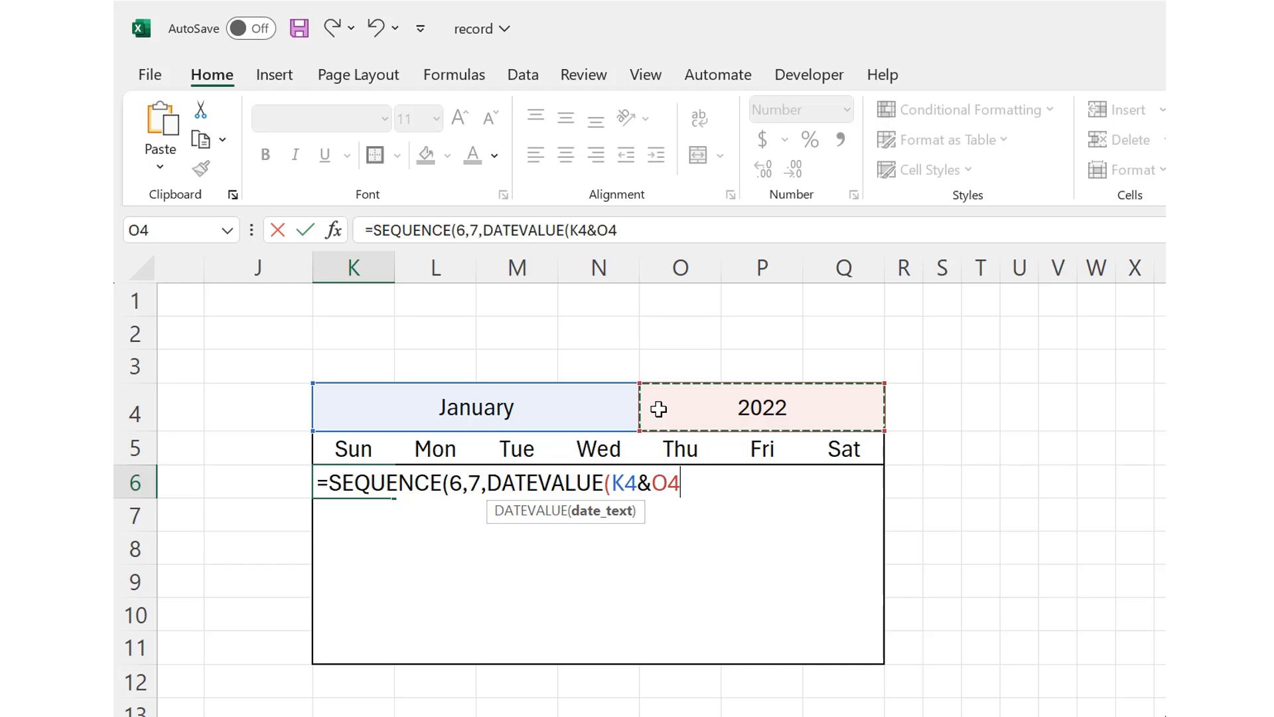
pyautogui.write(')')
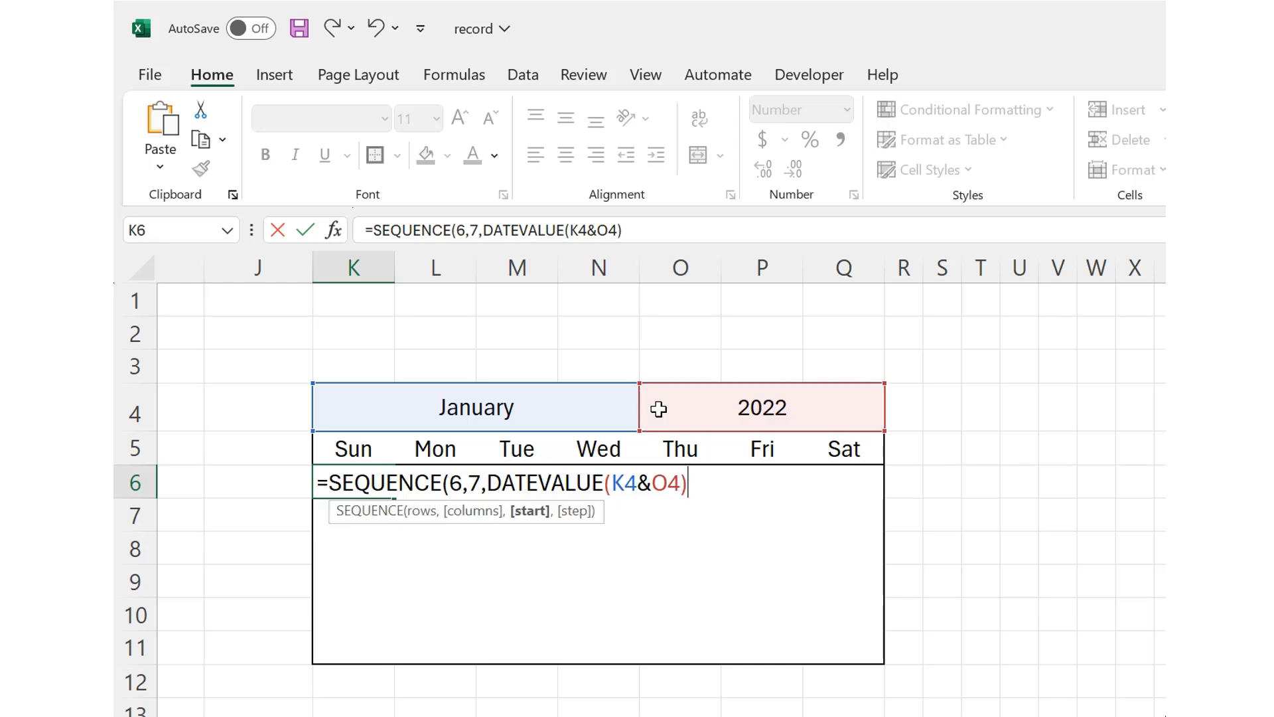
# Step: Complete the K6 formula by appending -WEEKDAY(K4&O4)+1) to the start date and enter it
pyautogui.write('-weekd')
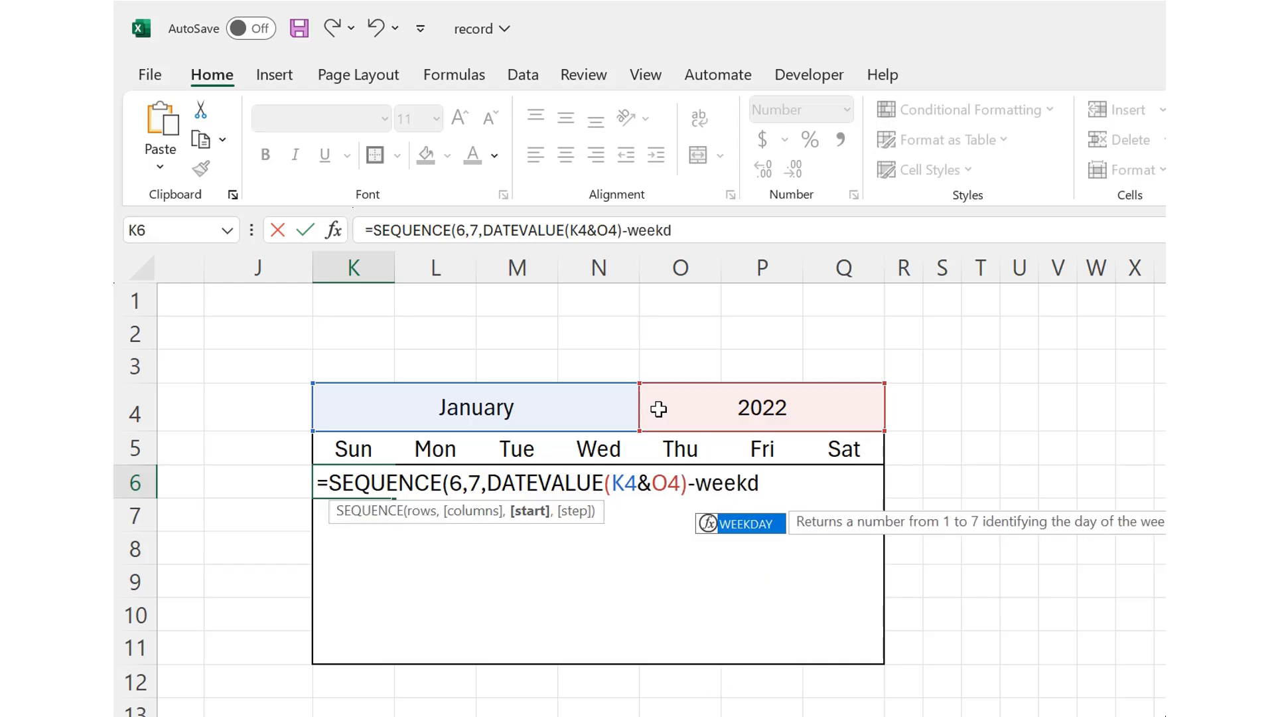
pyautogui.press('Tab')
pyautogui.click(609, 407)
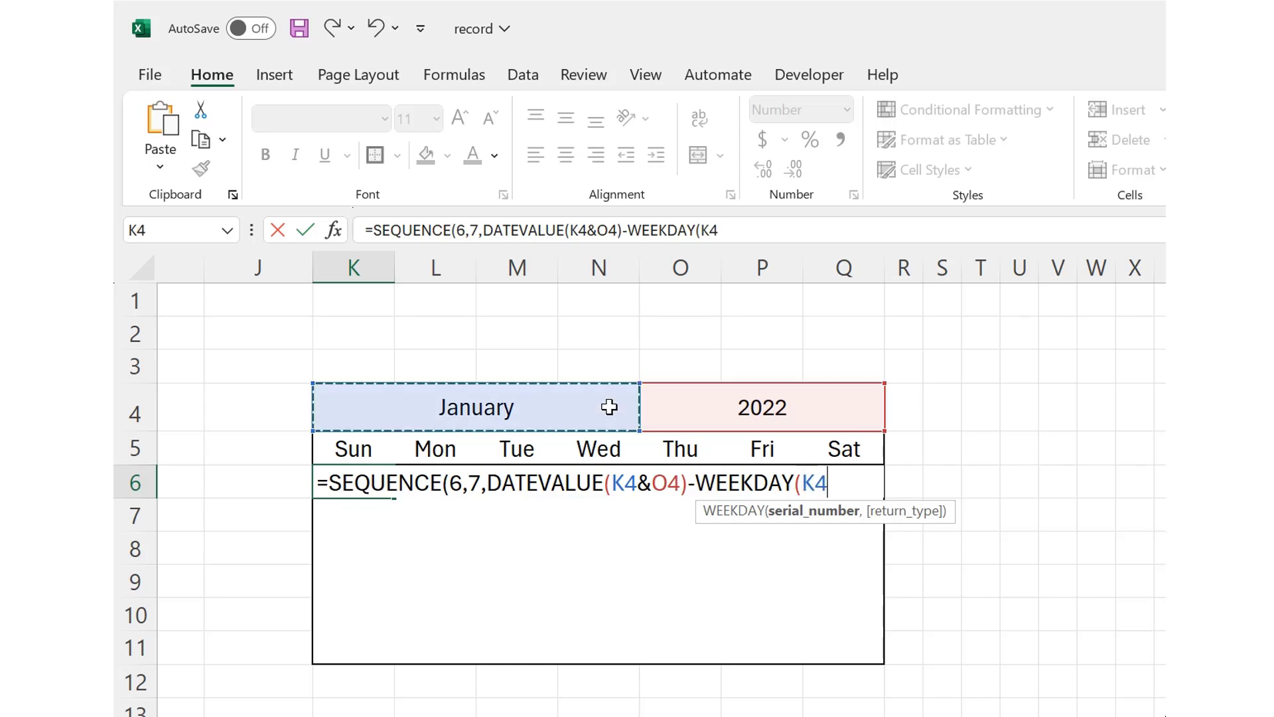
pyautogui.write('&')
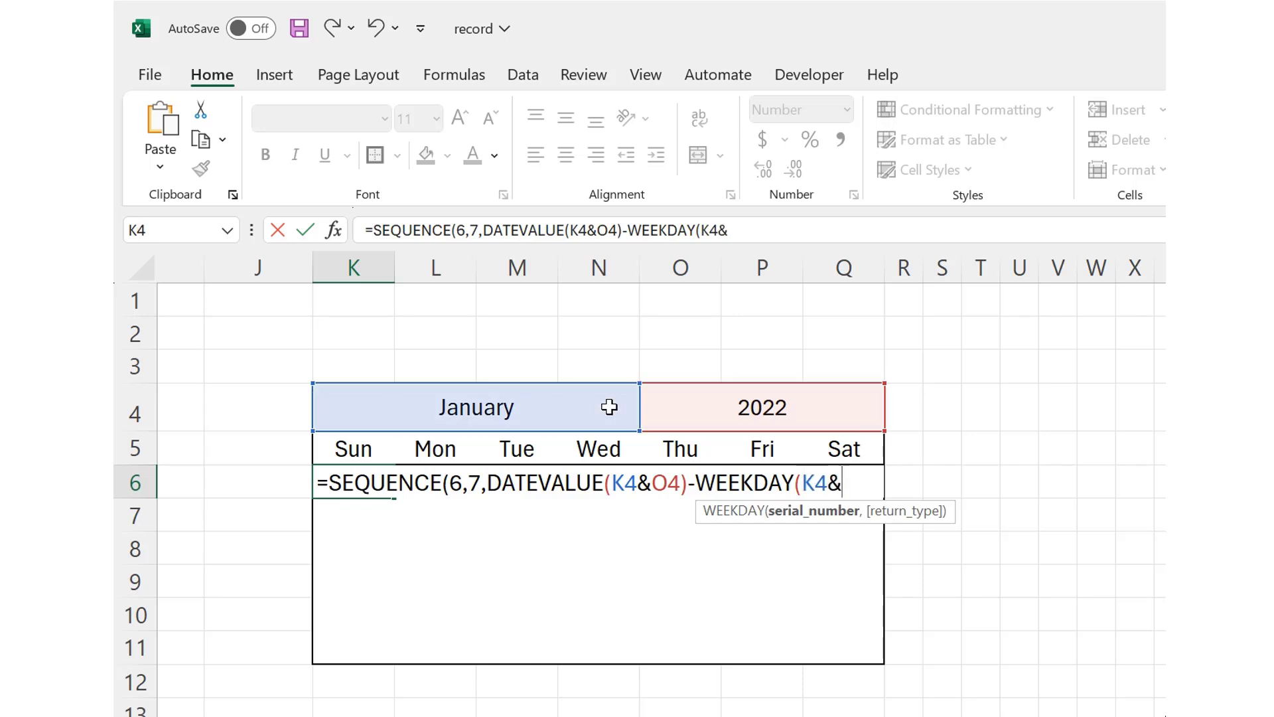
pyautogui.click(689, 399)
pyautogui.write(')')
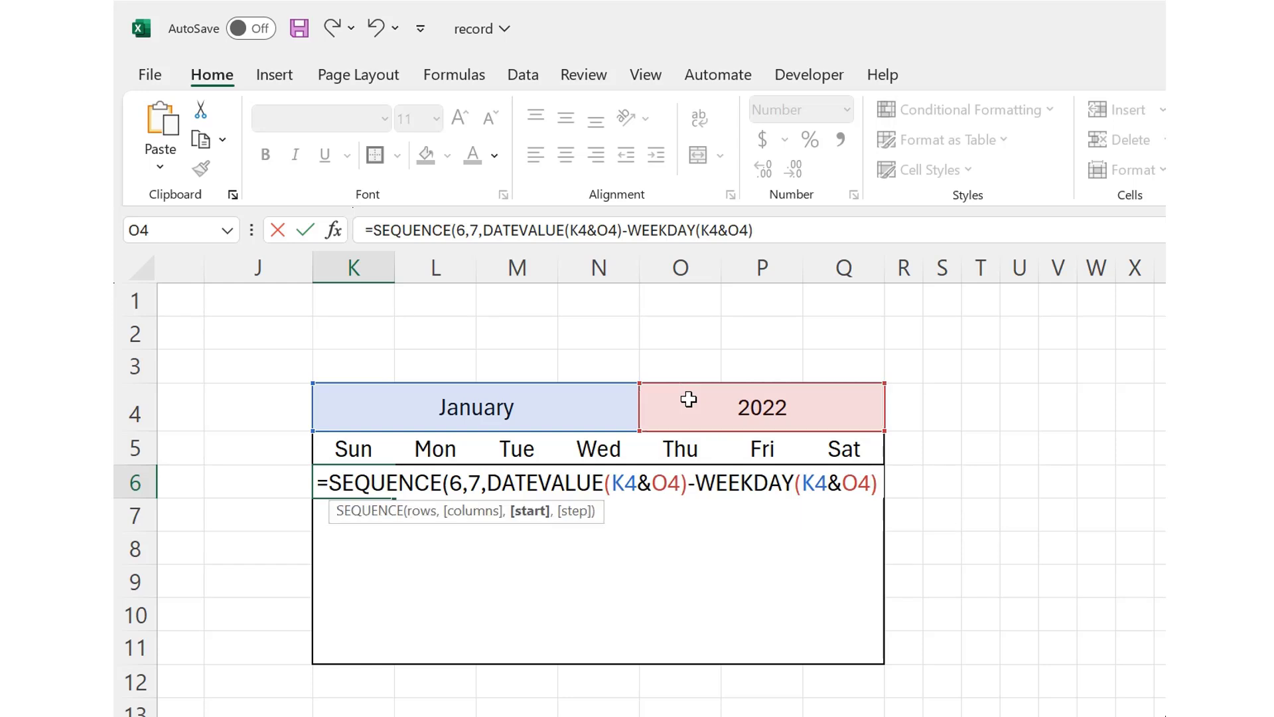
pyautogui.write('+1')
pyautogui.press('Return')
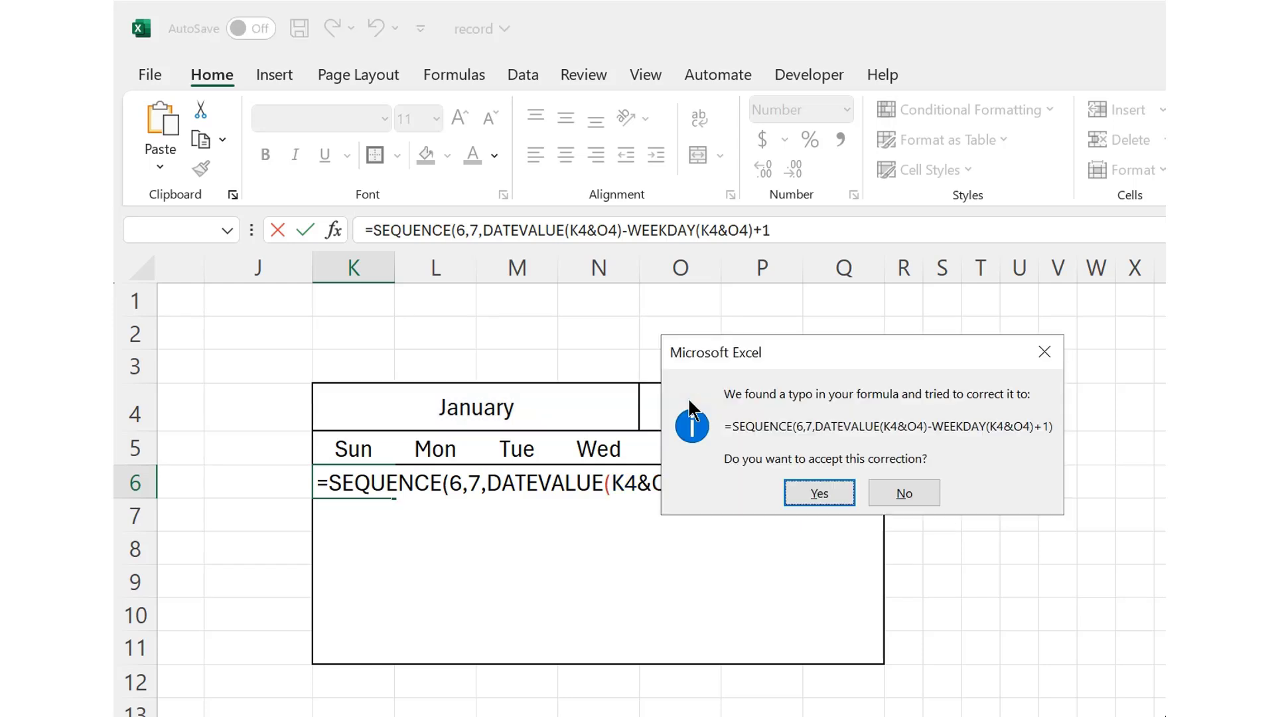
pyautogui.press('Return')
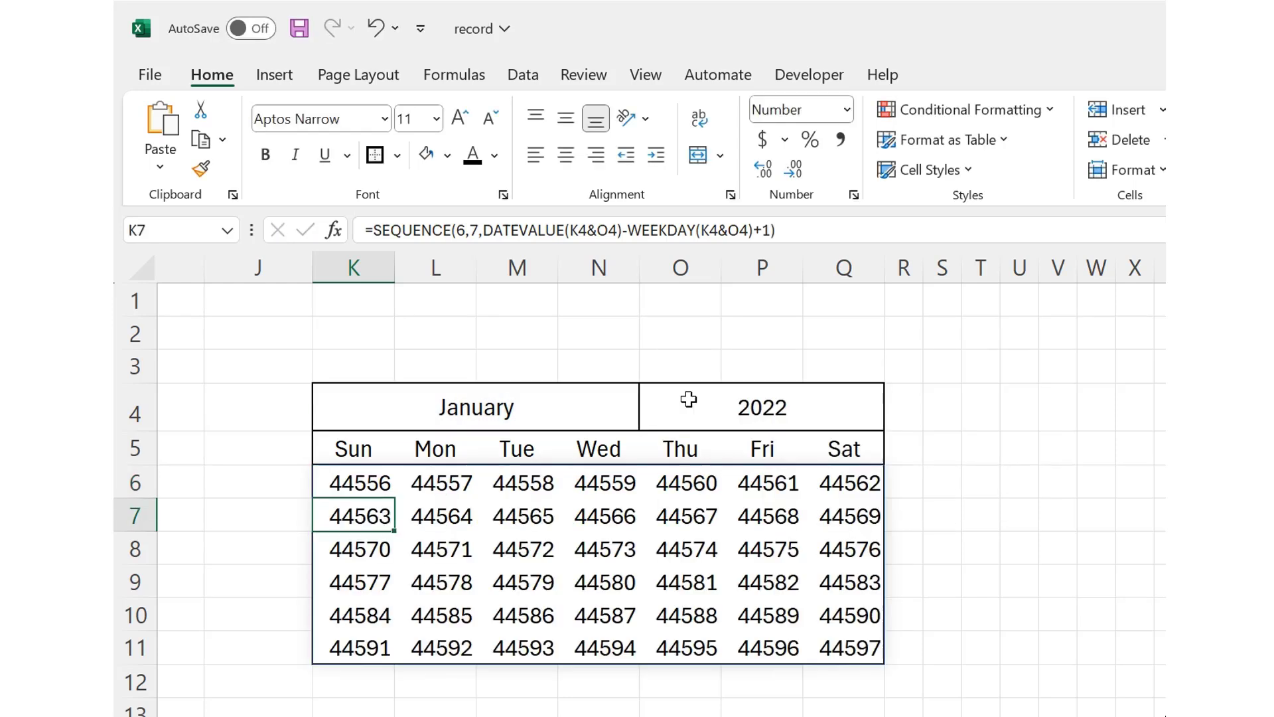
# Step: Format the calendar range K6:Q11 as Short Date and autofit columns K to Q to their contents
pyautogui.moveTo(361, 483); pyautogui.dragTo(828, 644)
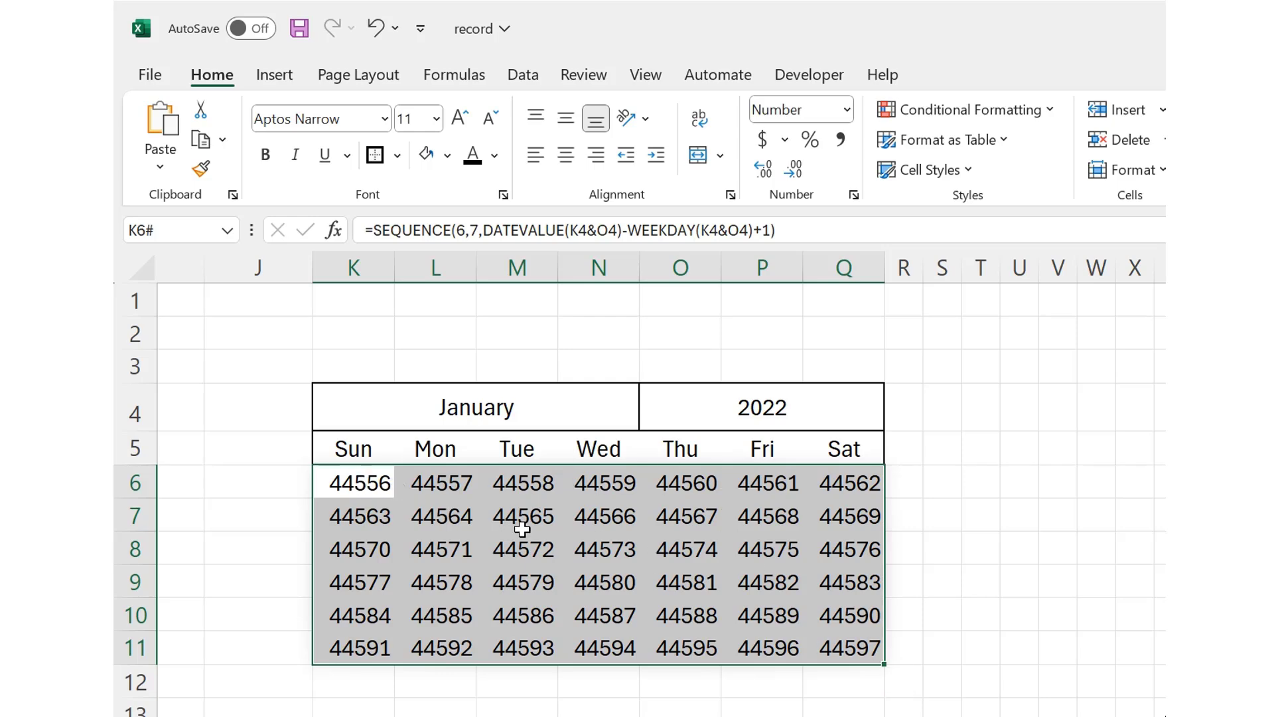
pyautogui.click(842, 112)
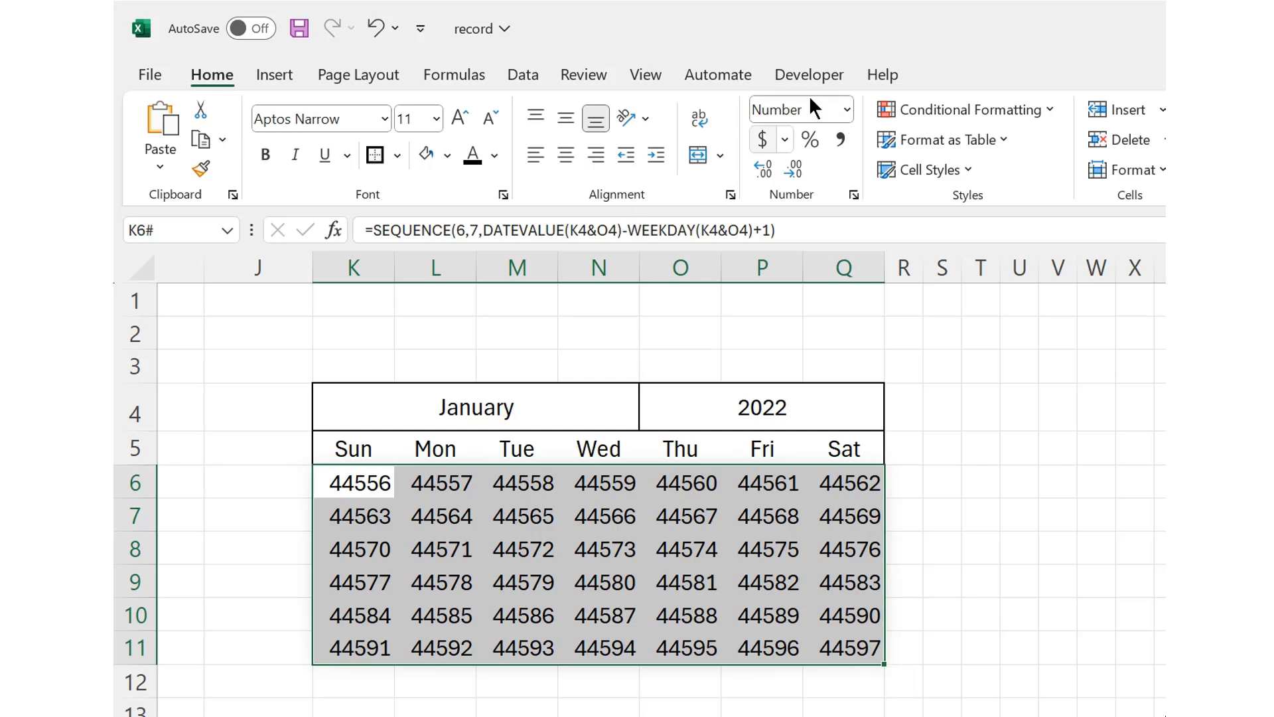
pyautogui.click(848, 112)
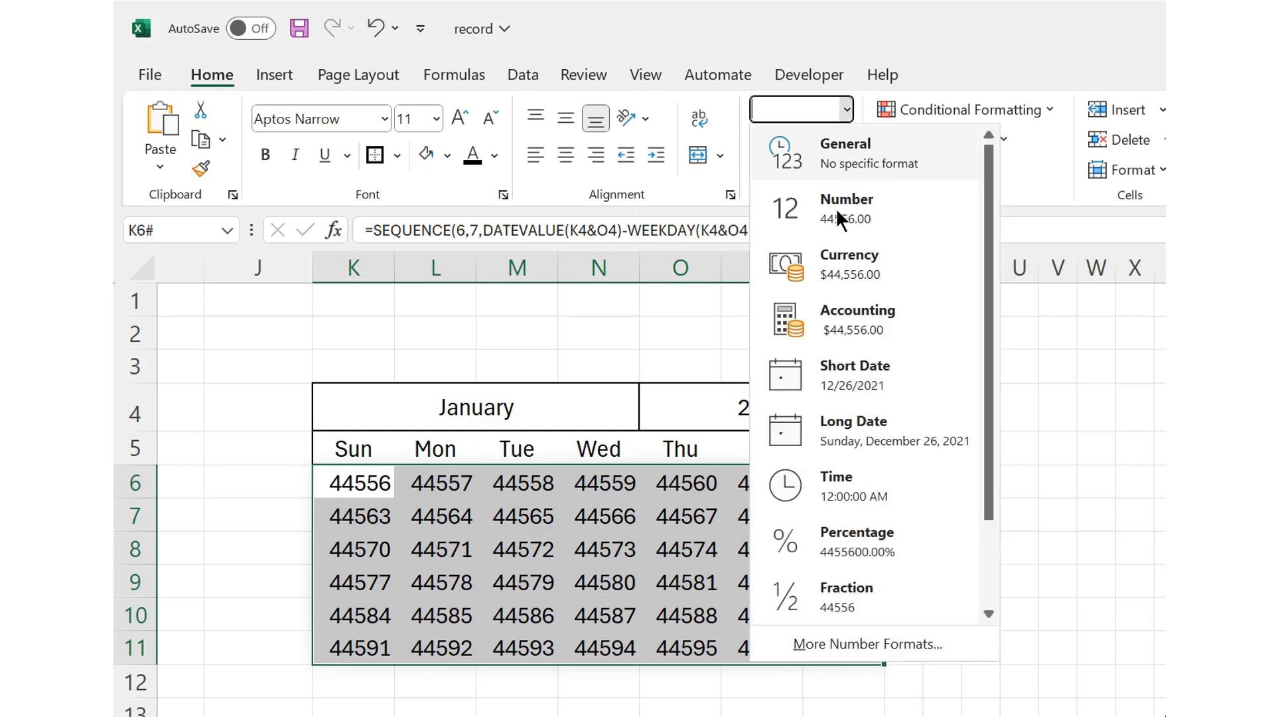
pyautogui.click(866, 364)
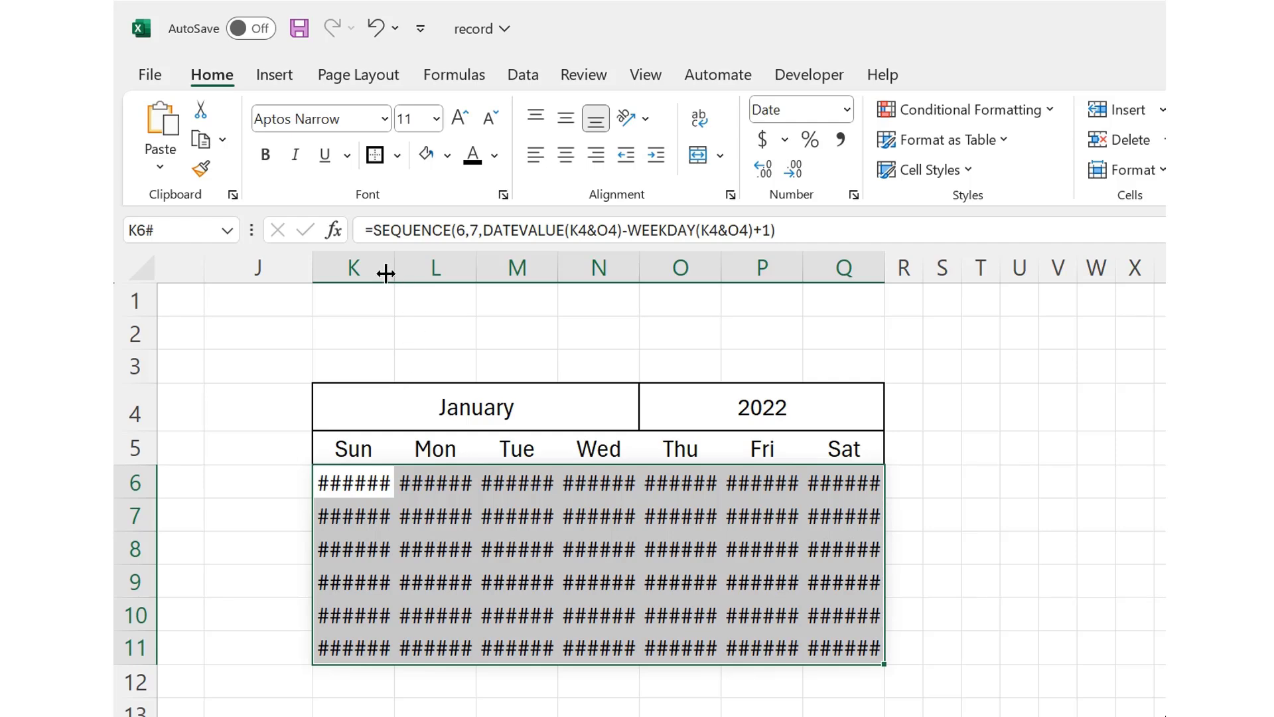
pyautogui.moveTo(384, 268); pyautogui.dragTo(815, 265)
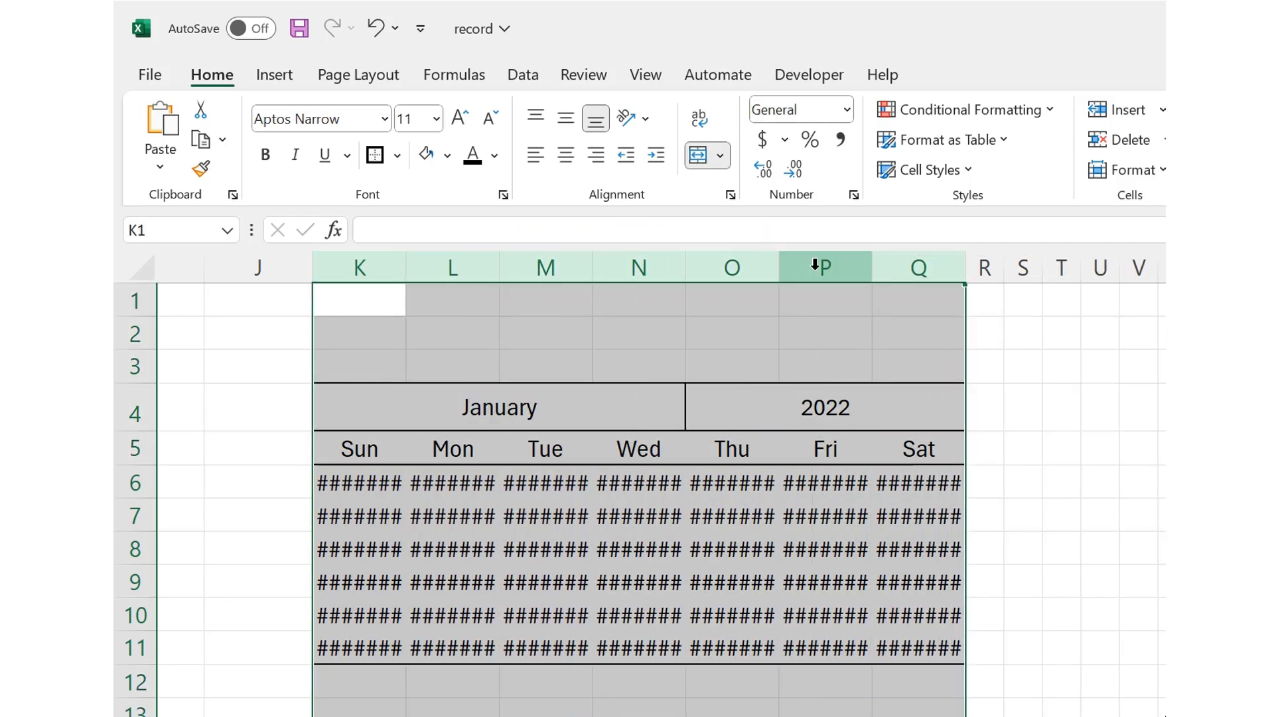
pyautogui.doubleClick(777, 267)
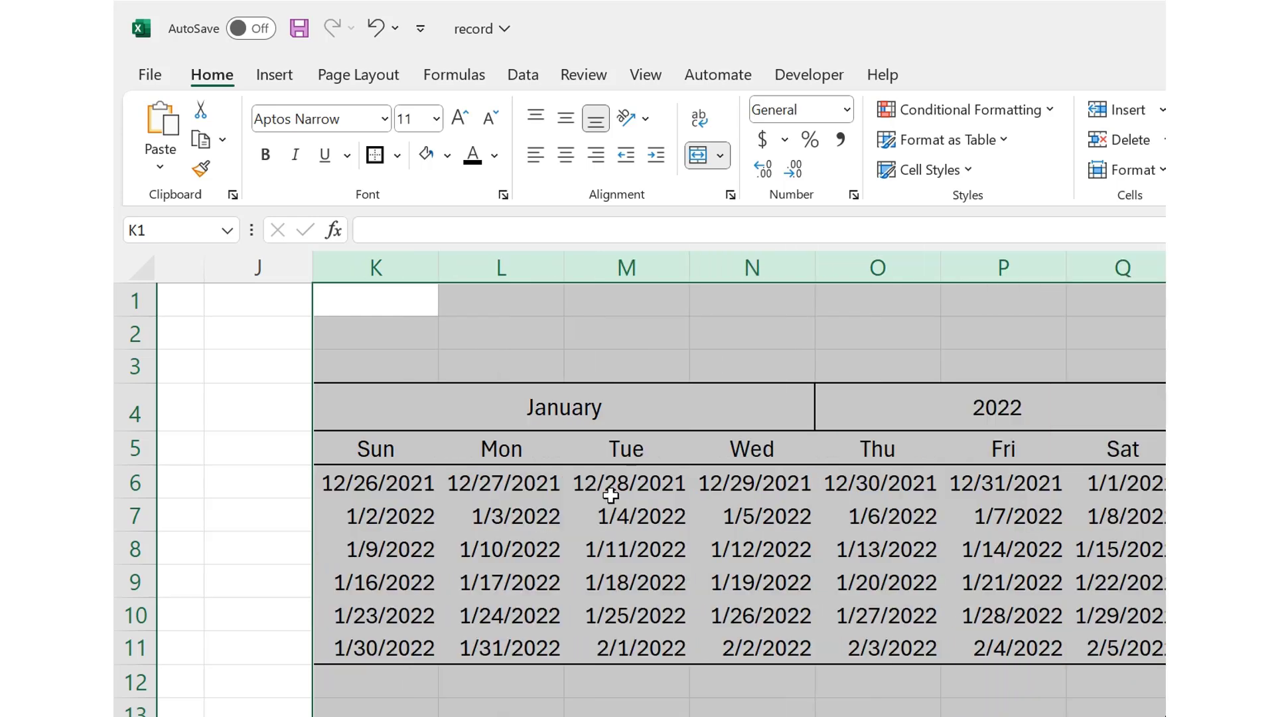
# Step: Apply the custom number format d to the calendar range K6:Q11 so the dates show only their day numbers
pyautogui.hscroll(2, 662, 370)
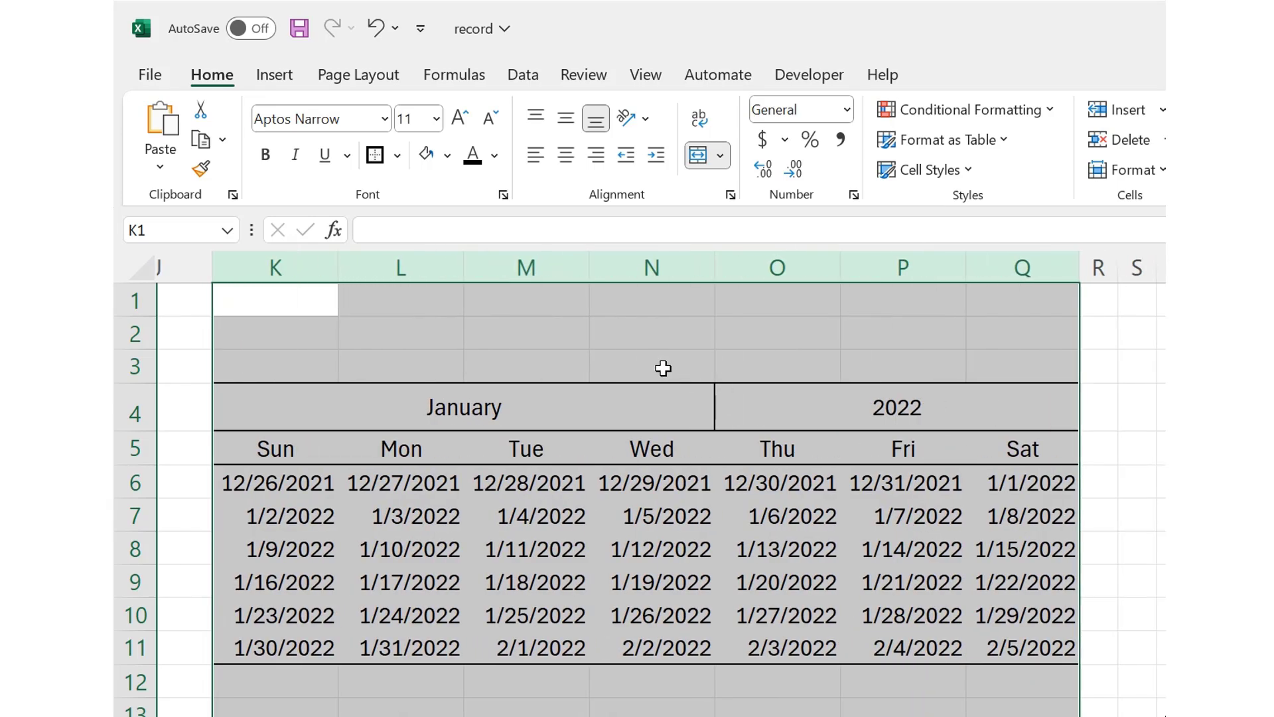
pyautogui.moveTo(272, 484); pyautogui.dragTo(982, 641)
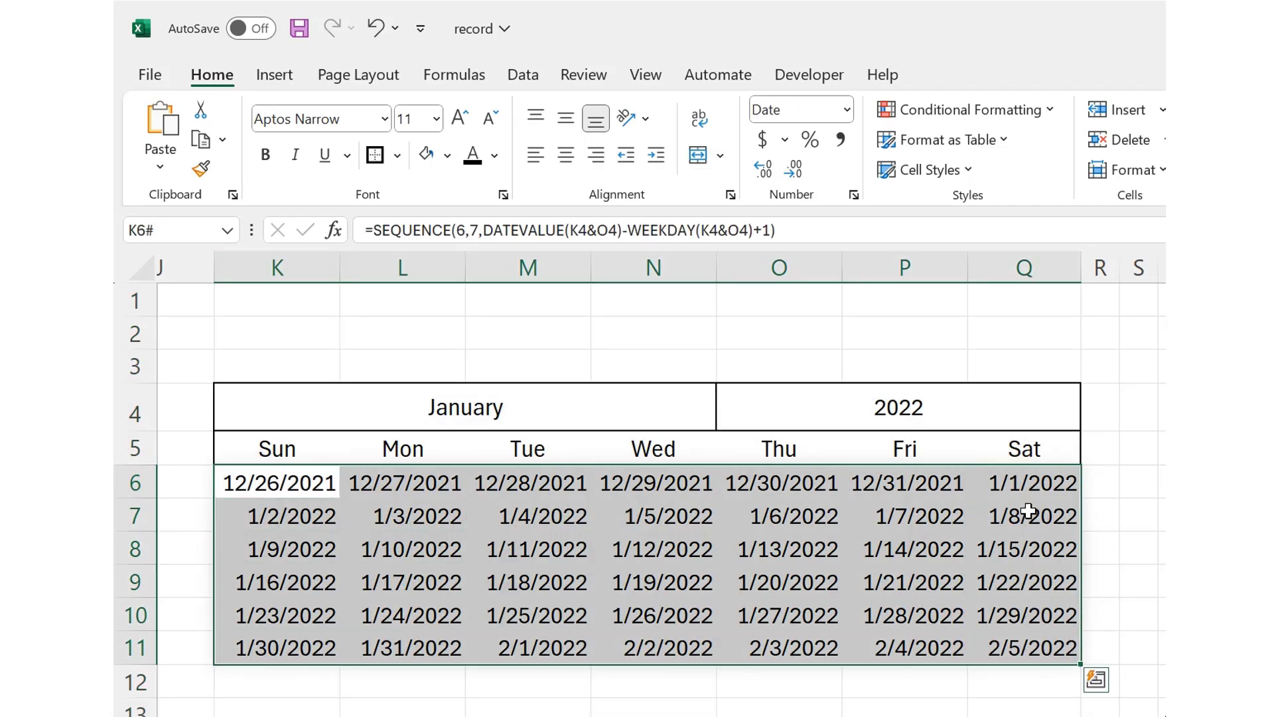
pyautogui.click(1028, 475)
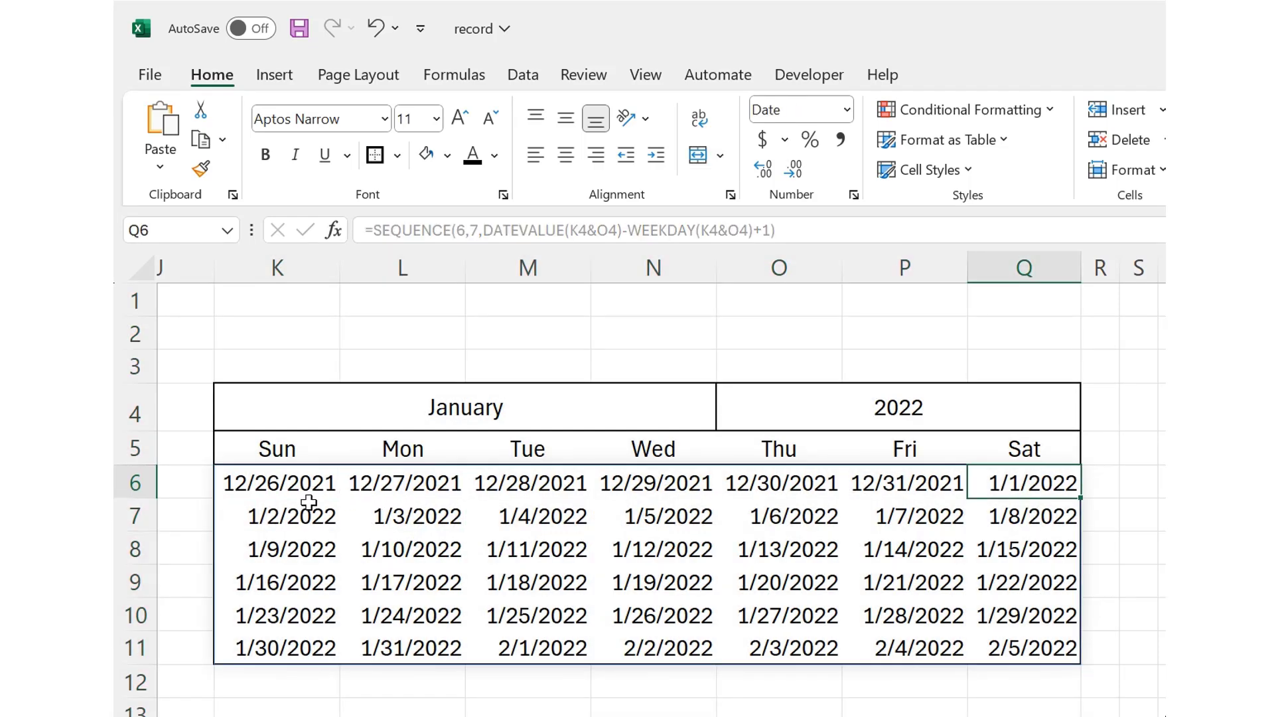
pyautogui.moveTo(289, 481); pyautogui.dragTo(974, 647)
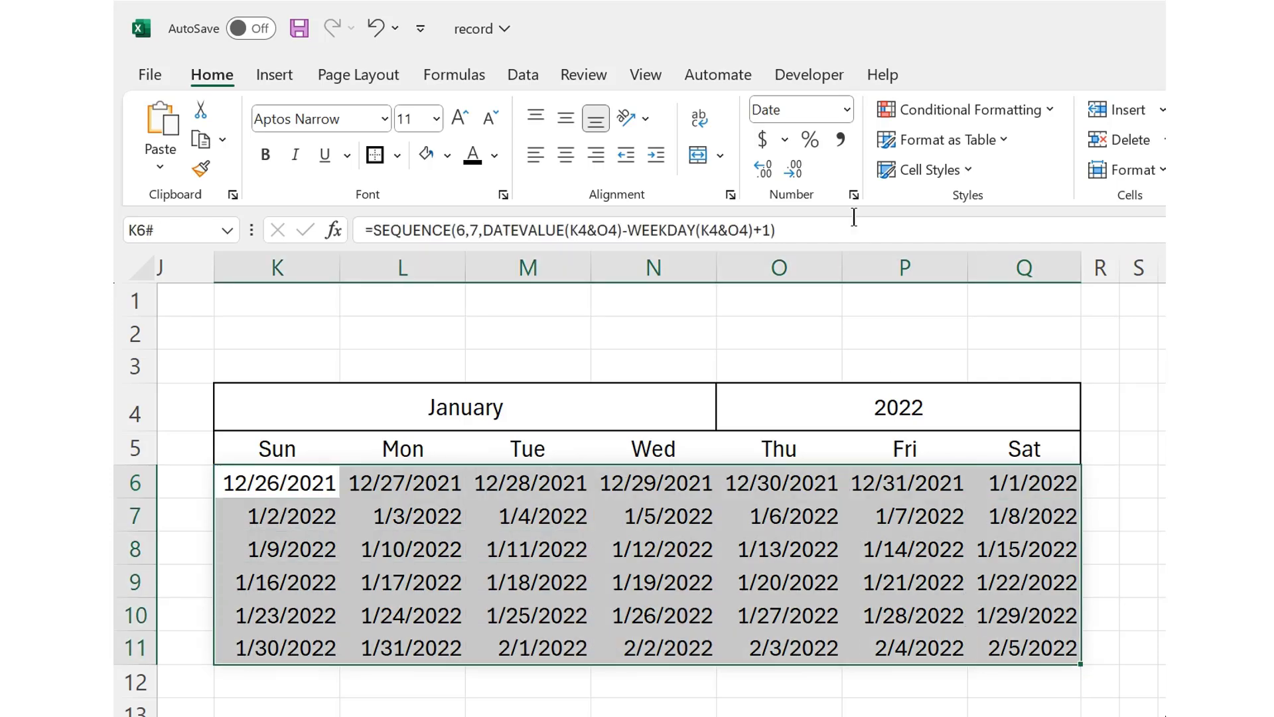
pyautogui.click(845, 108)
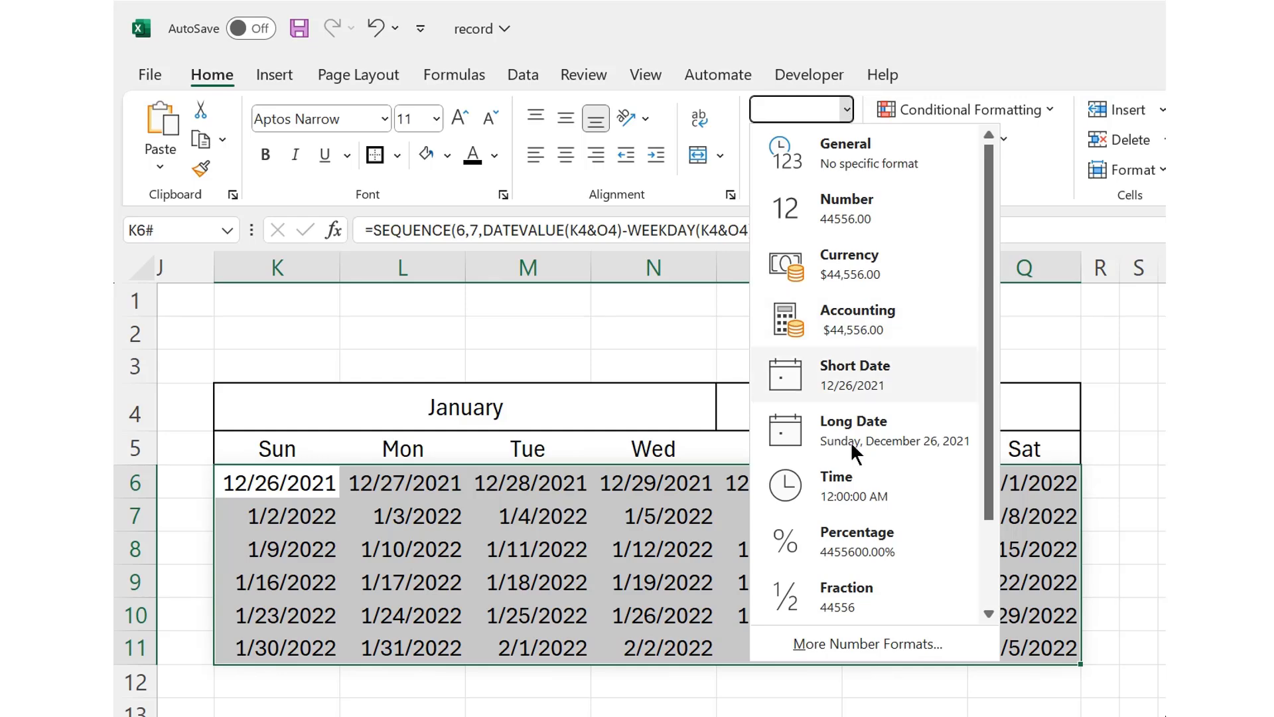
pyautogui.click(829, 641)
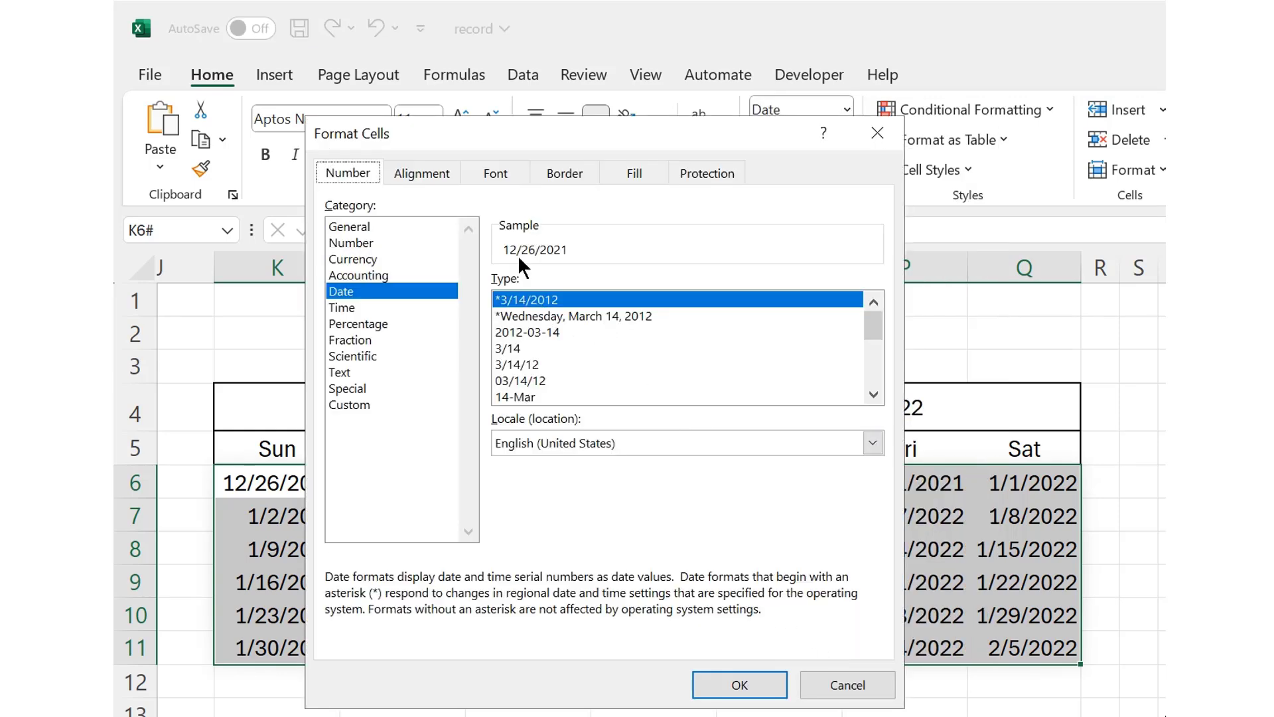
pyautogui.click(350, 405)
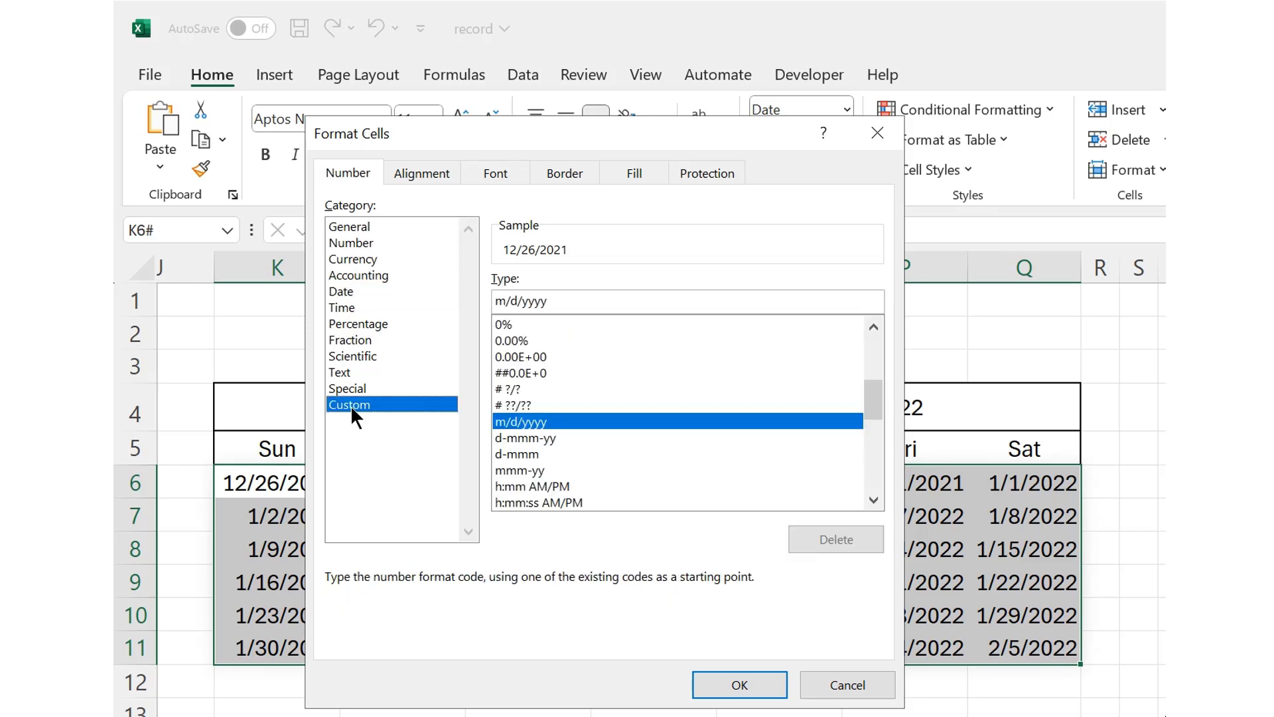
pyautogui.click(530, 434)
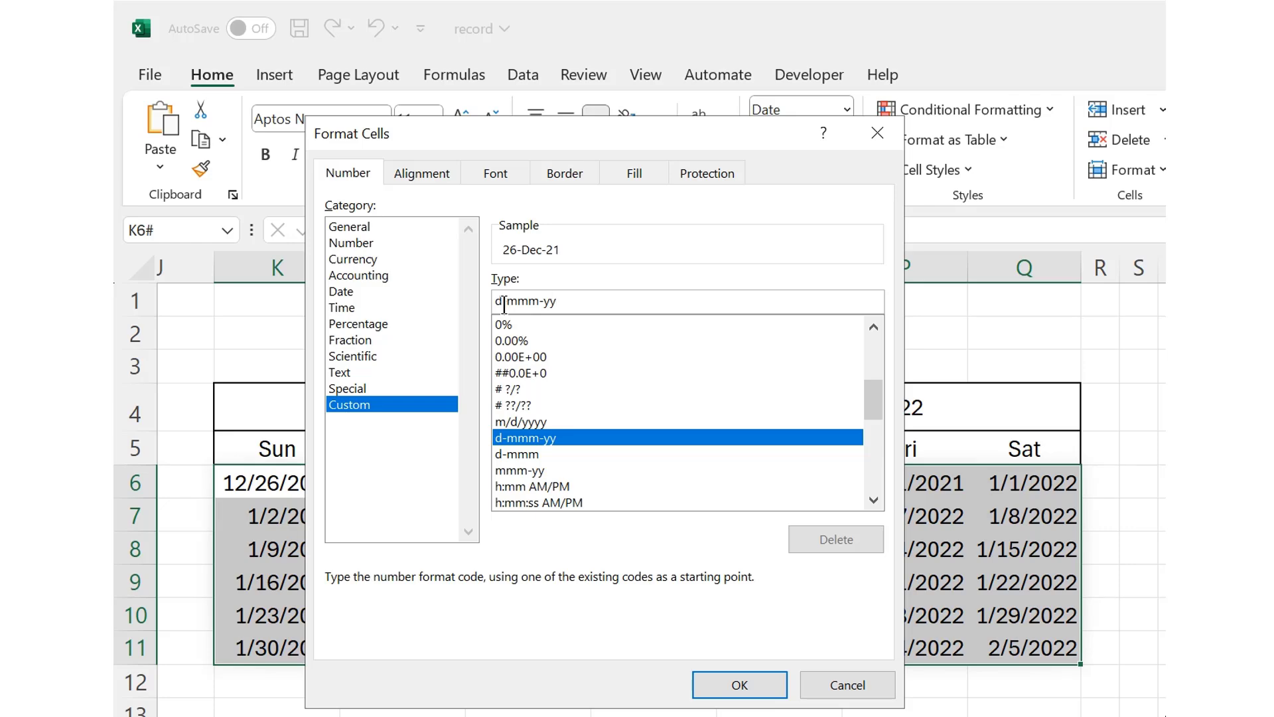
pyautogui.press('BackSpace')
pyautogui.press('BackSpace')
pyautogui.press('BackSpace')
pyautogui.press('BackSpace')
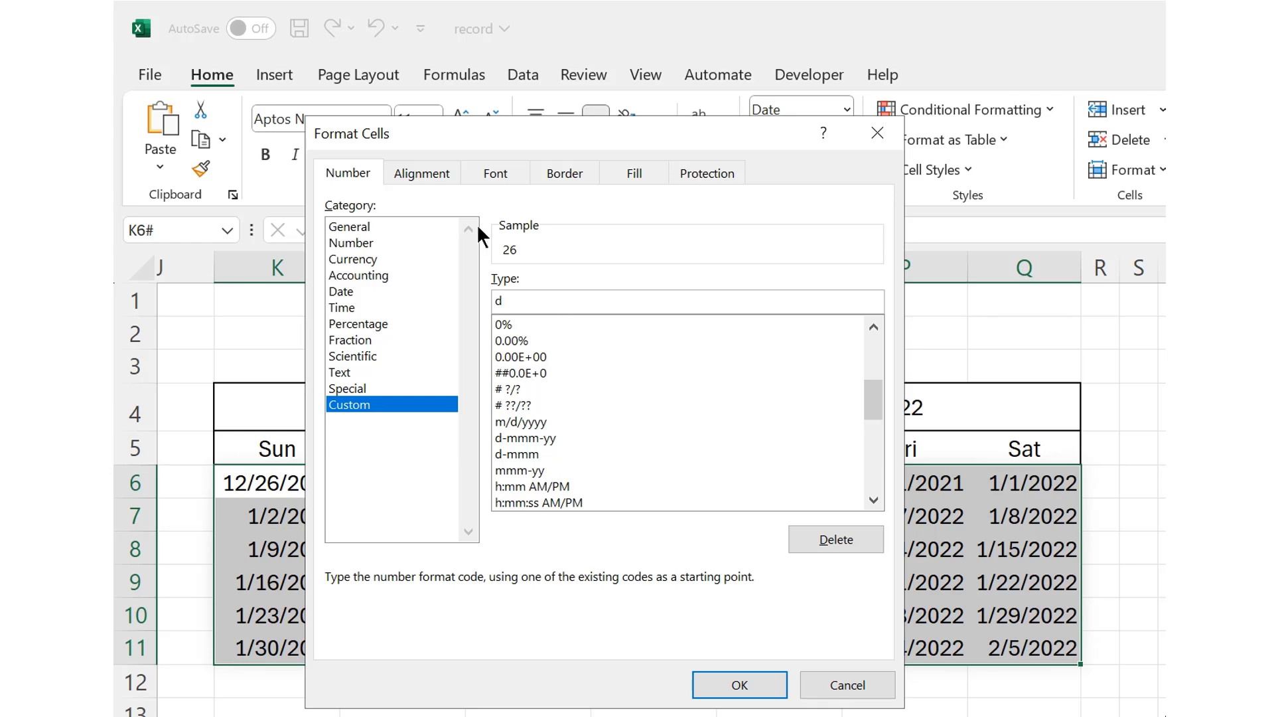
pyautogui.click(737, 687)
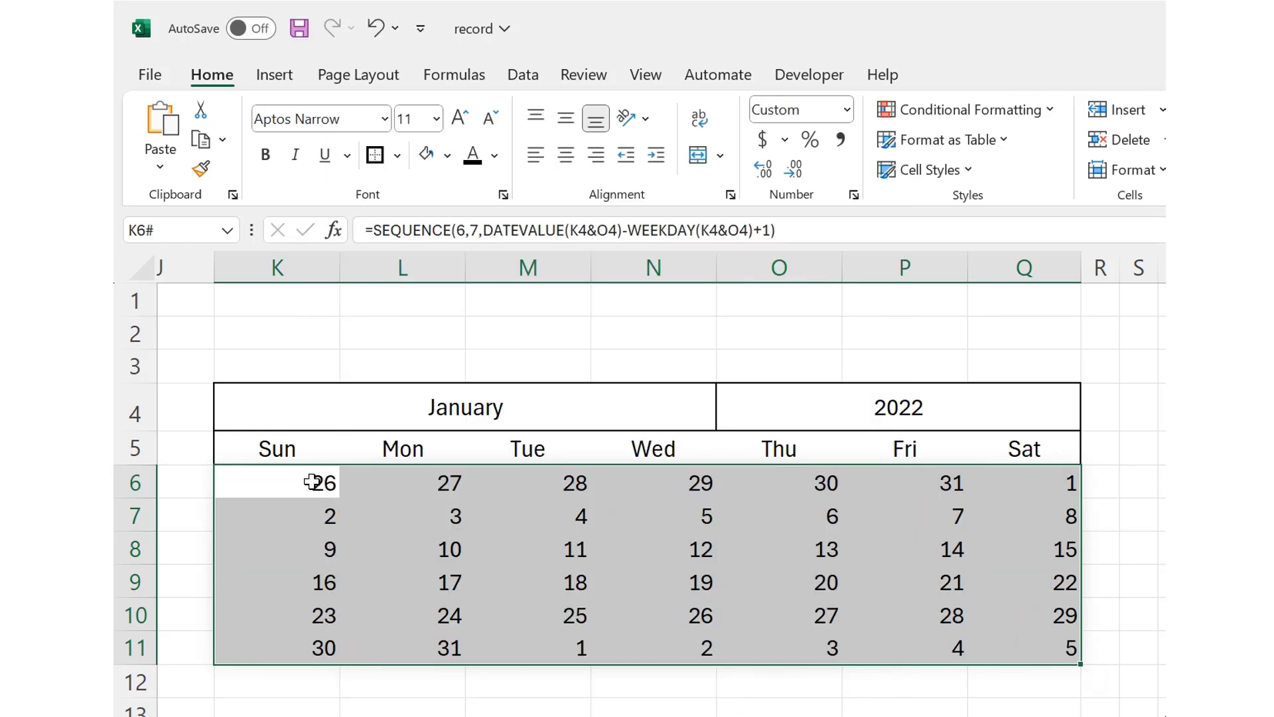
# Step: Examine the calendar days that fall outside the chosen month, selecting K6:P6 and M11:Q11 together
pyautogui.moveTo(313, 480); pyautogui.dragTo(992, 630)
pyautogui.moveTo(308, 480); pyautogui.dragTo(895, 477)
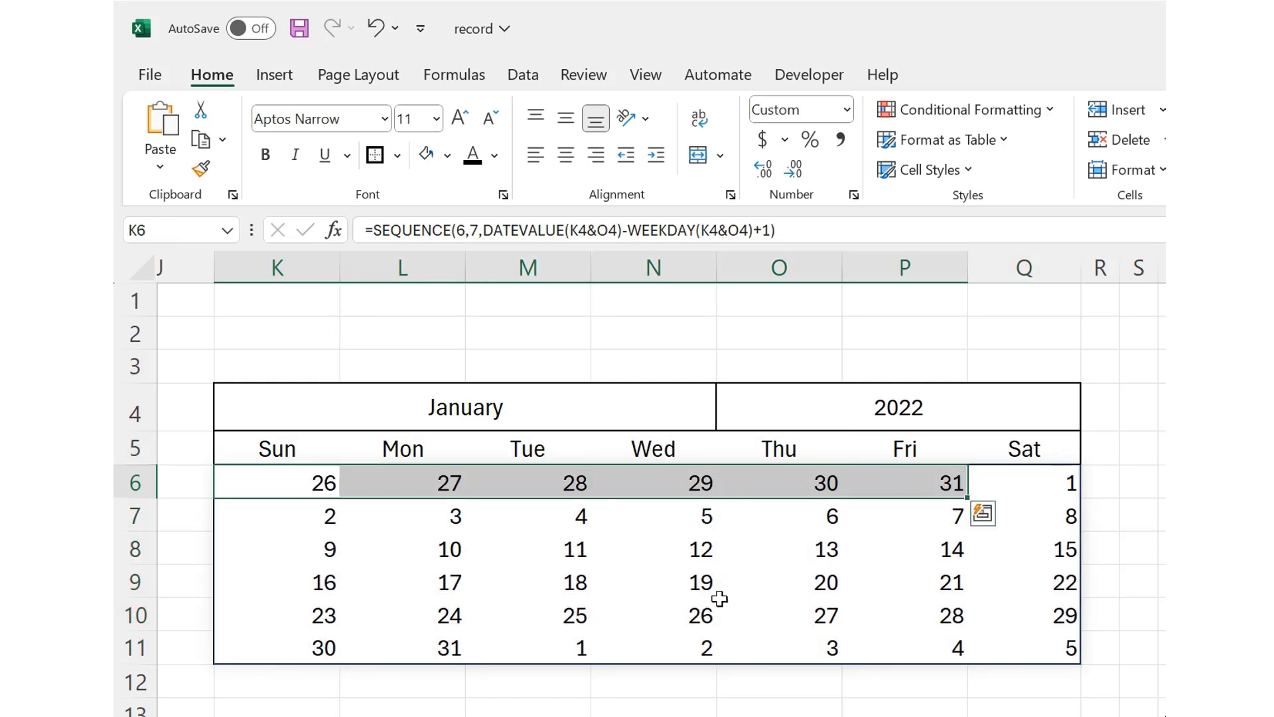
pyautogui.keyDown('ctrl'); pyautogui.moveTo(531, 648); pyautogui.dragTo(1011, 655); pyautogui.keyUp('ctrl')
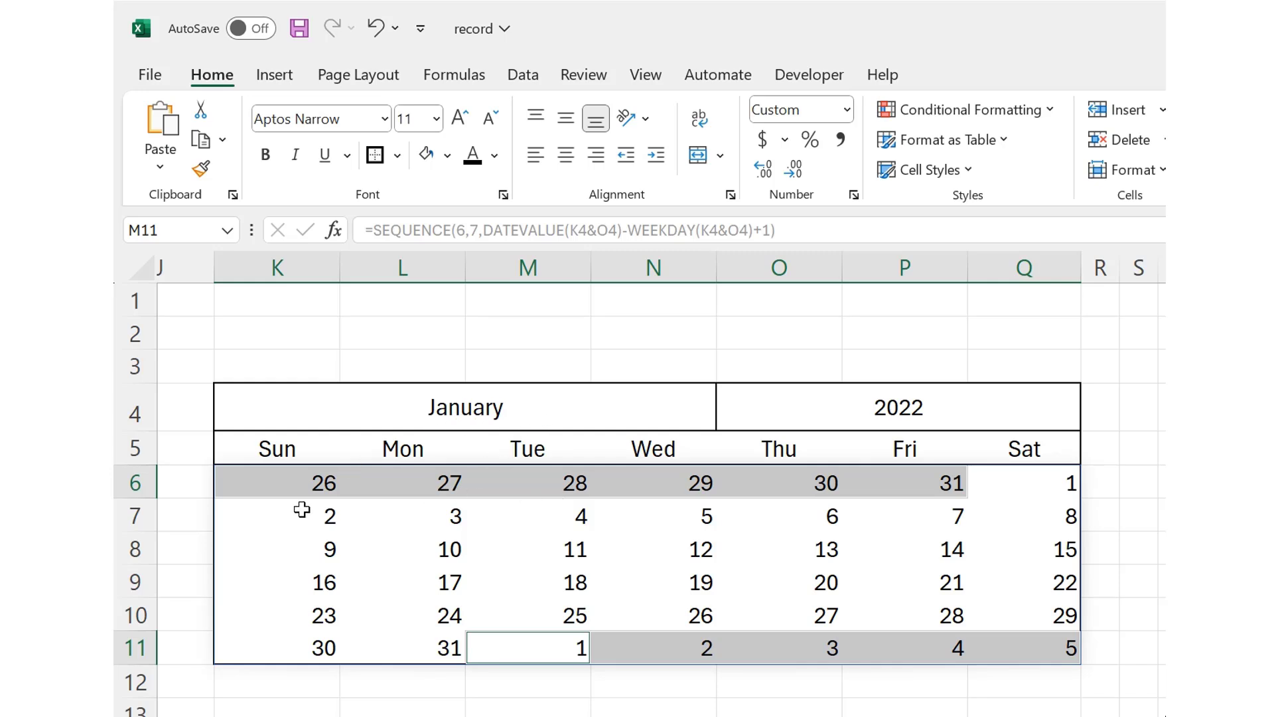
# Step: Narrow calendar columns K to Q to an equal width that suits the day numbers
pyautogui.moveTo(283, 486); pyautogui.dragTo(988, 639)
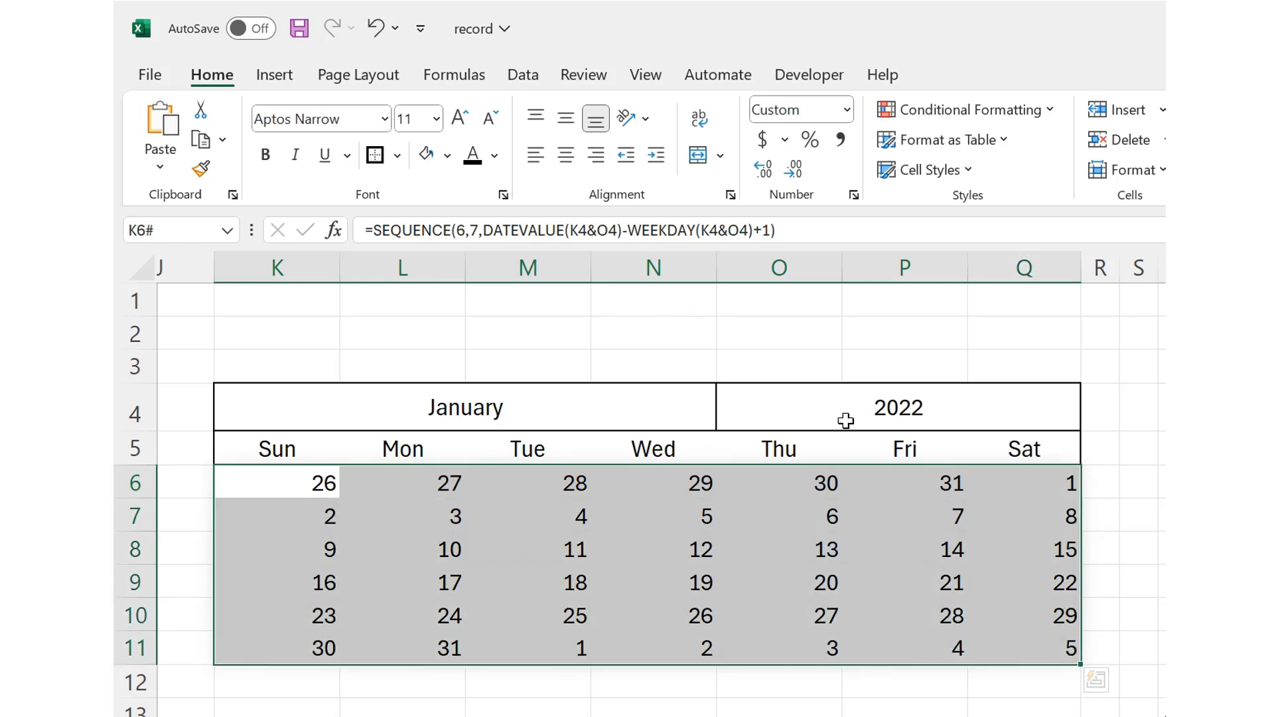
pyautogui.moveTo(326, 268); pyautogui.dragTo(900, 281)
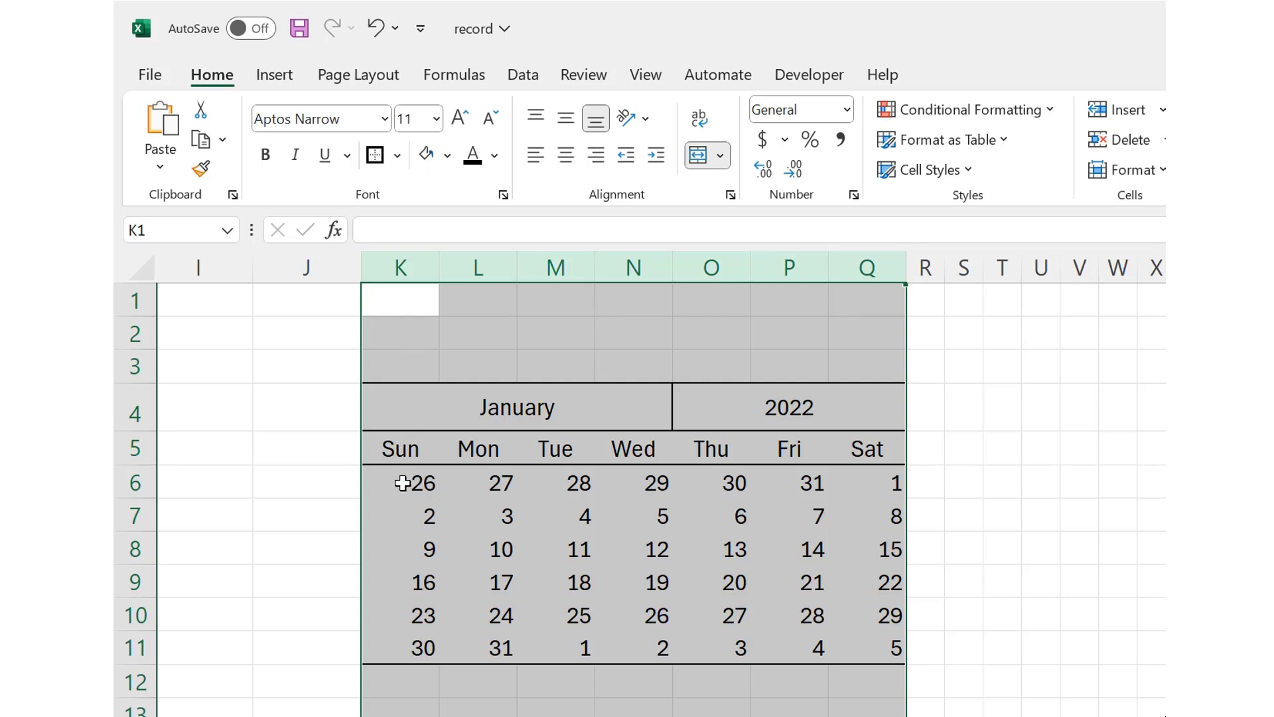
# Step: Start a new conditional formatting rule for K6:Q11 that uses a formula to determine which cells to format
pyautogui.moveTo(407, 479); pyautogui.dragTo(874, 637)
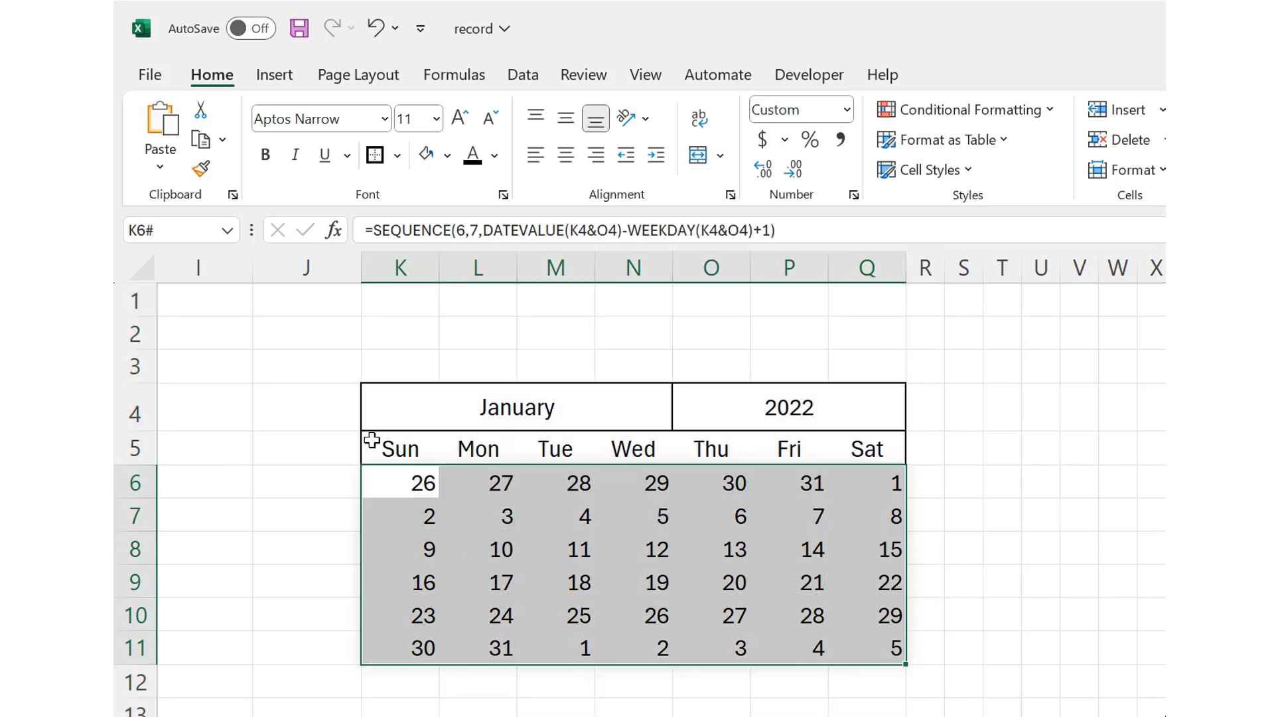
pyautogui.click(948, 111)
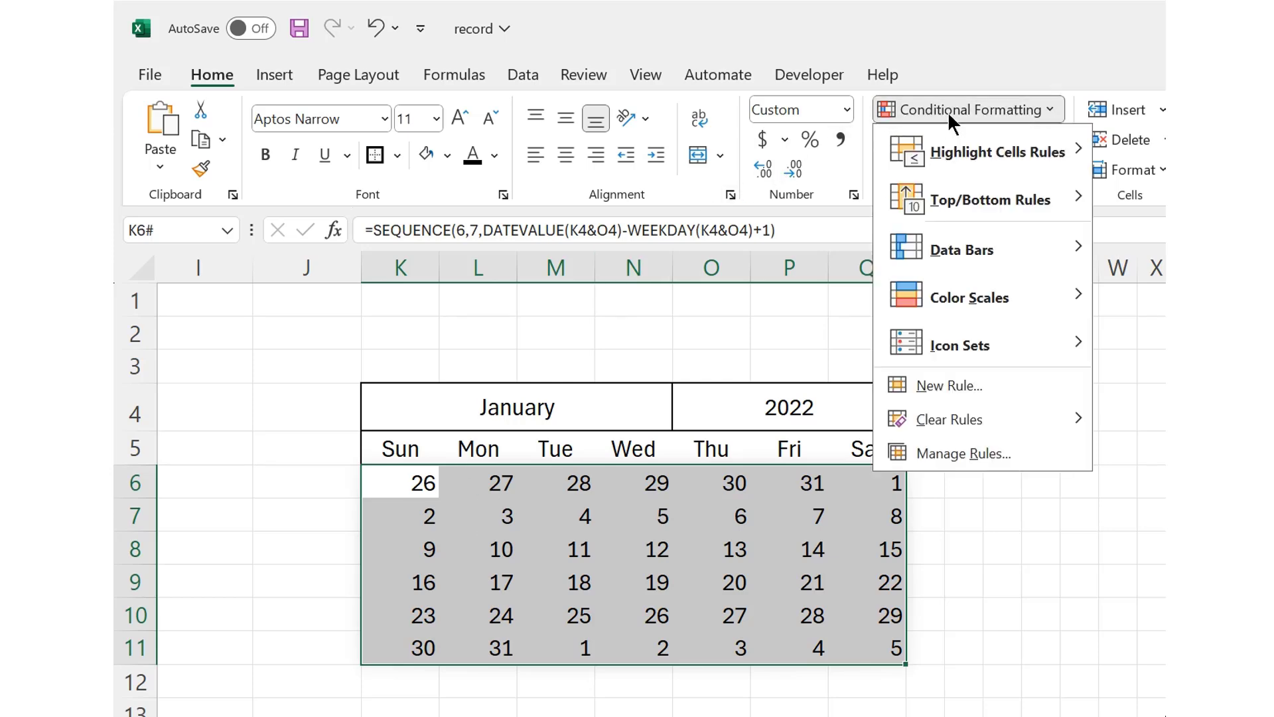
pyautogui.click(932, 386)
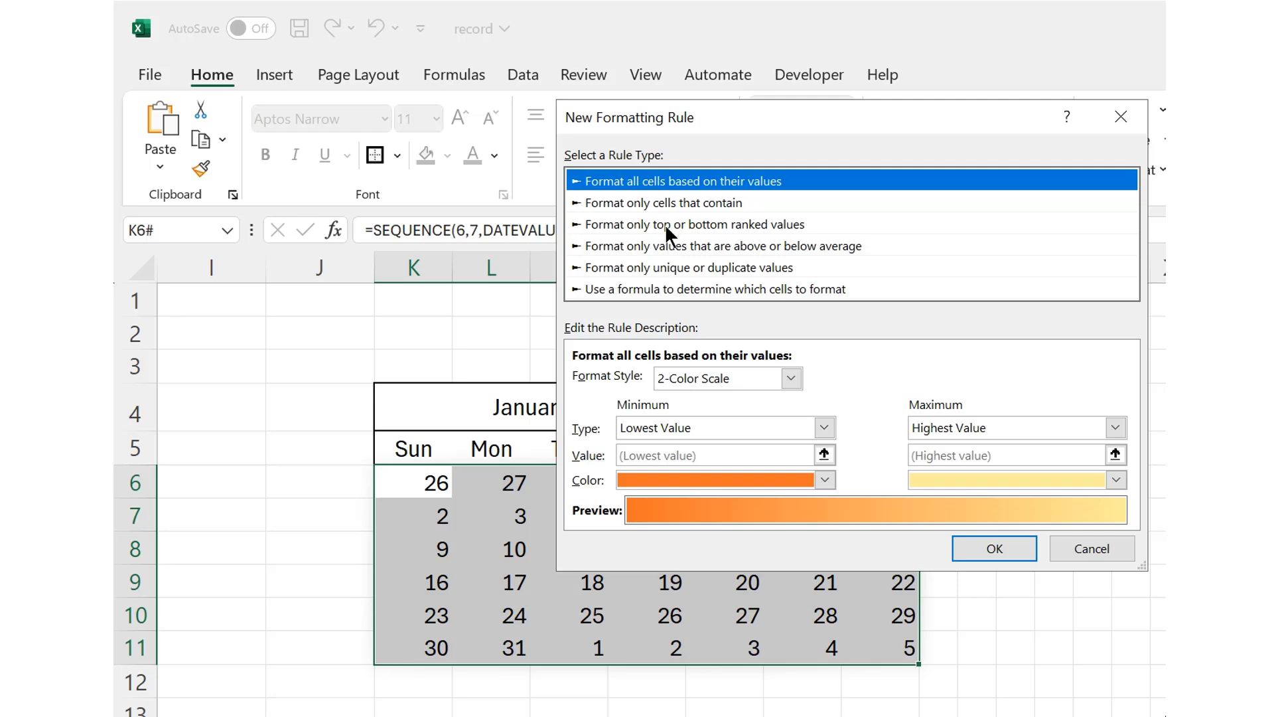
pyautogui.click(624, 289)
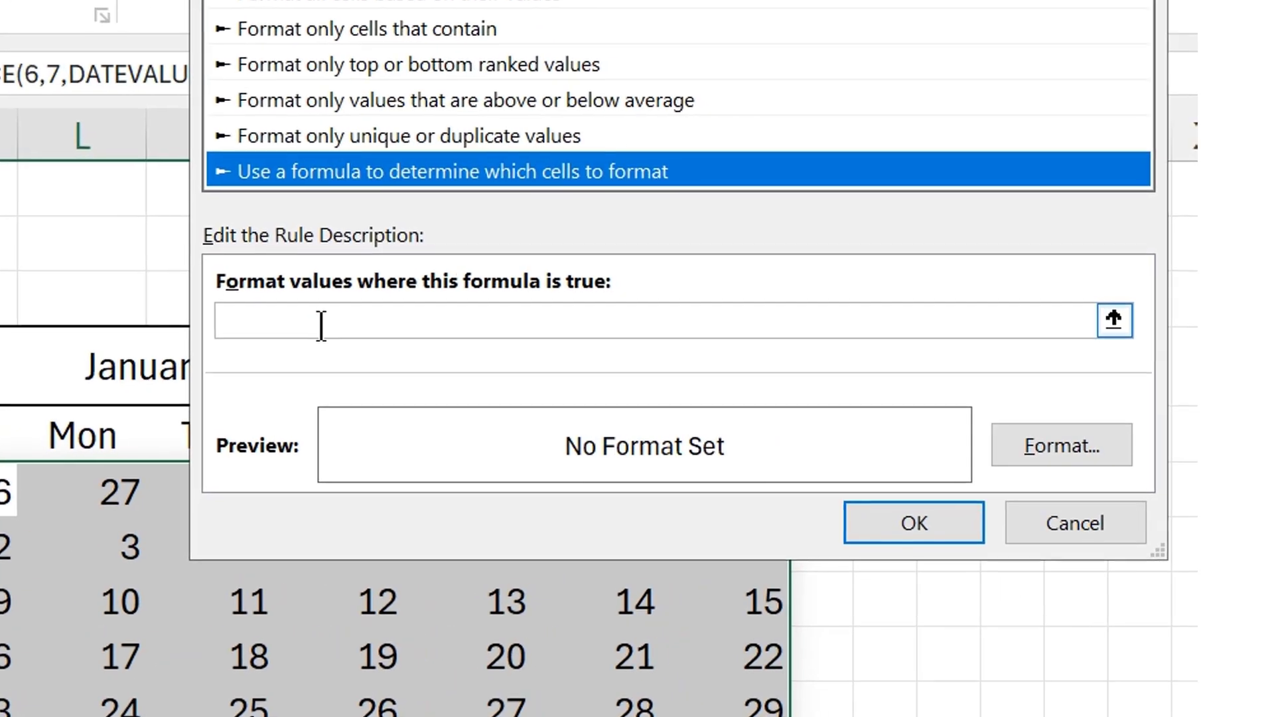
pyautogui.click(636, 381)
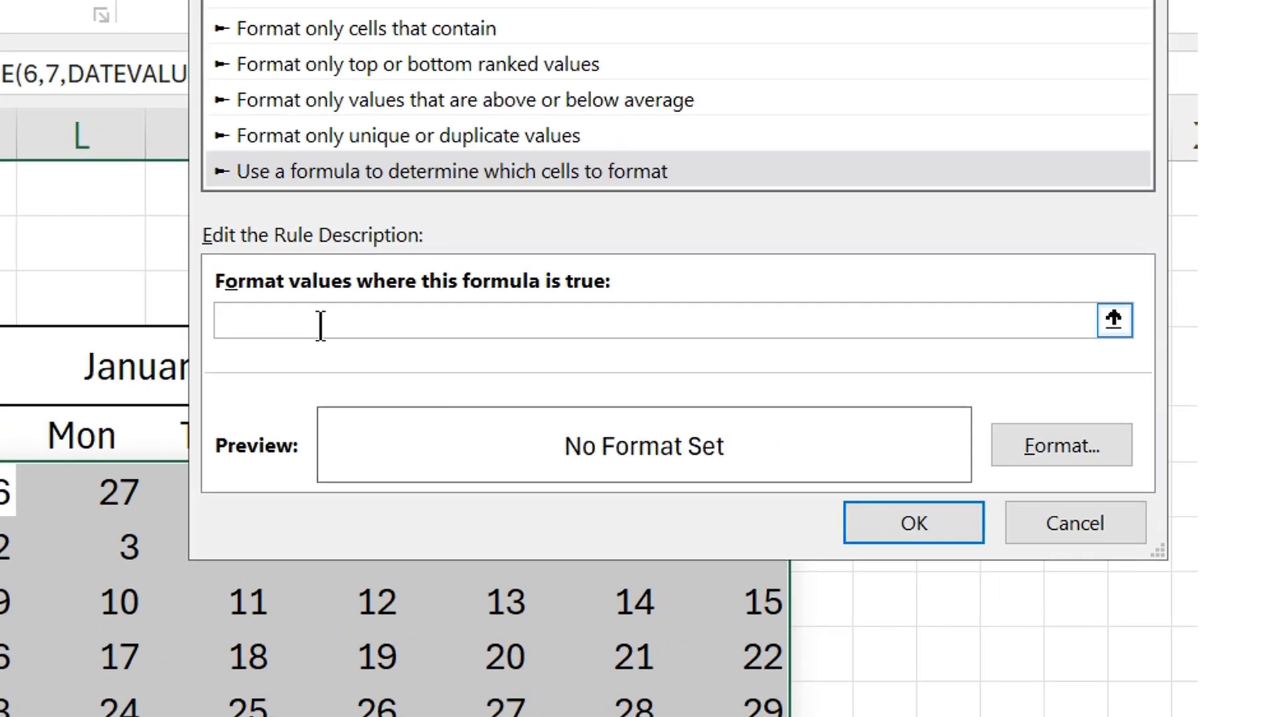
# Step: Enter the rule formula =MONTH(K6)<>MONTH($K$4&$O$4) to match dates outside the selected month
pyautogui.write('=MONTH')
pyautogui.write('(')
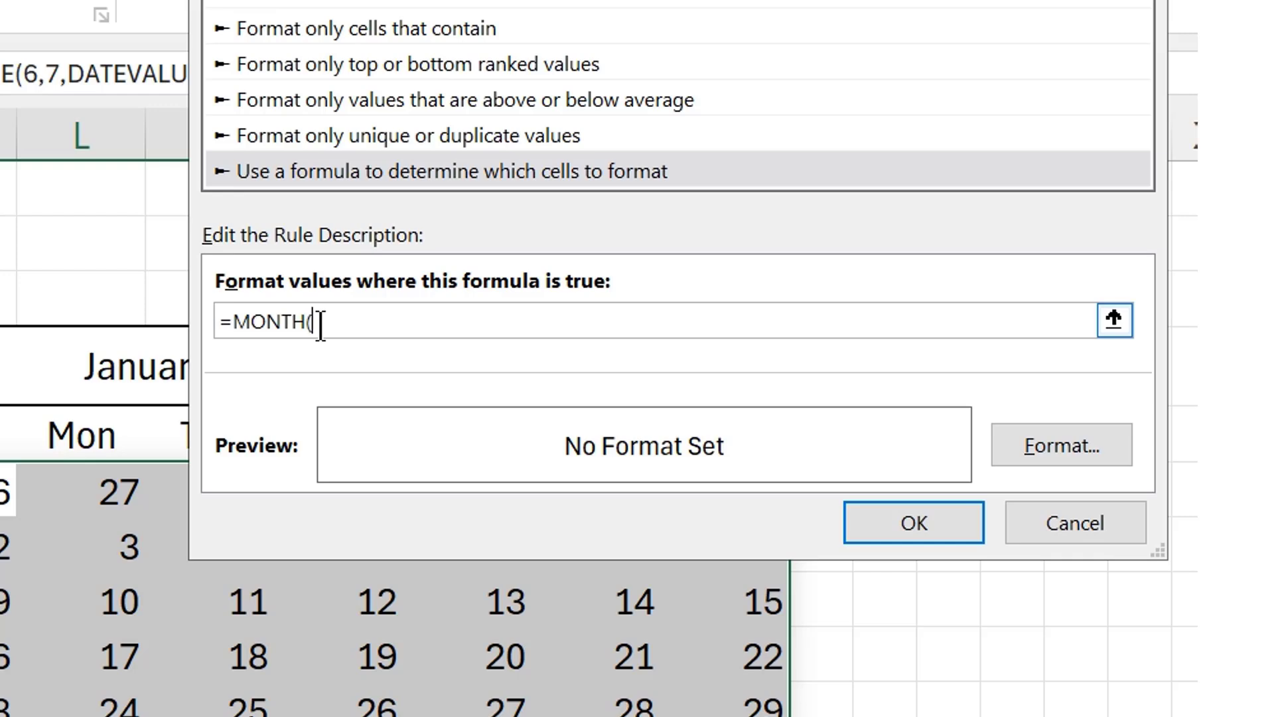
pyautogui.write('K')
pyautogui.write('6')
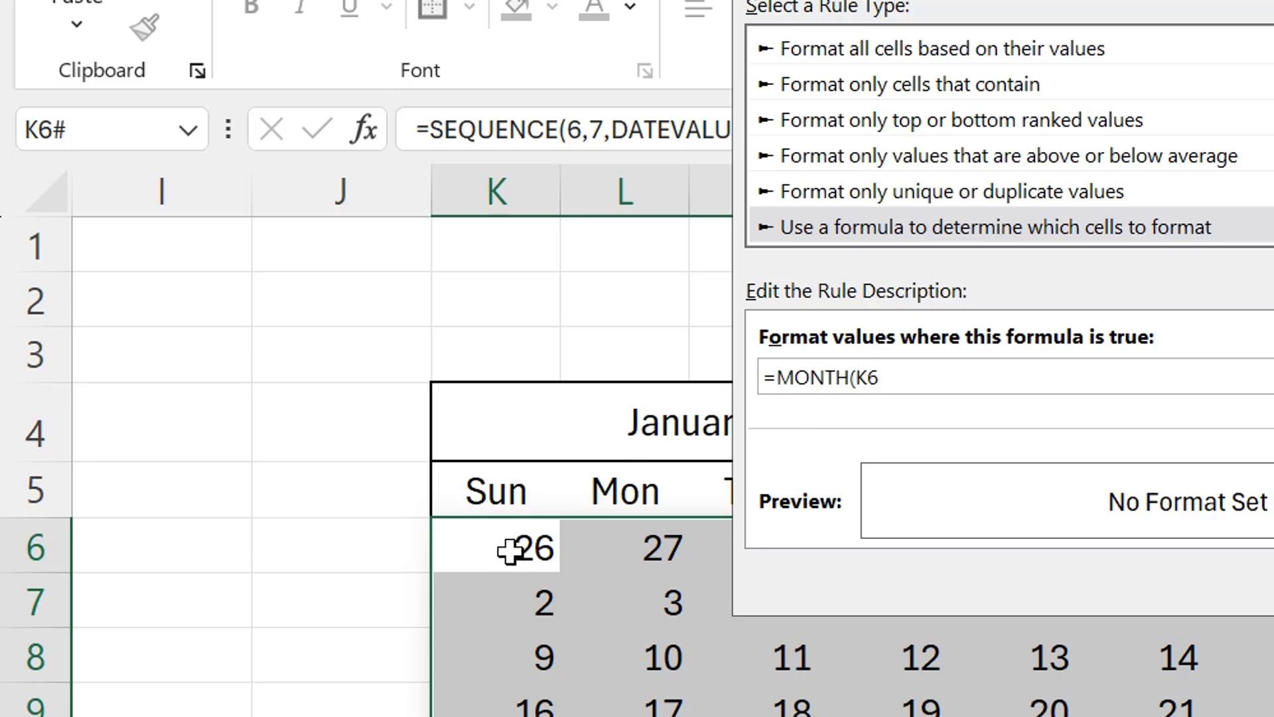
pyautogui.write(')<>Mo')
pyautogui.press('BackSpace')
pyautogui.write('ON')
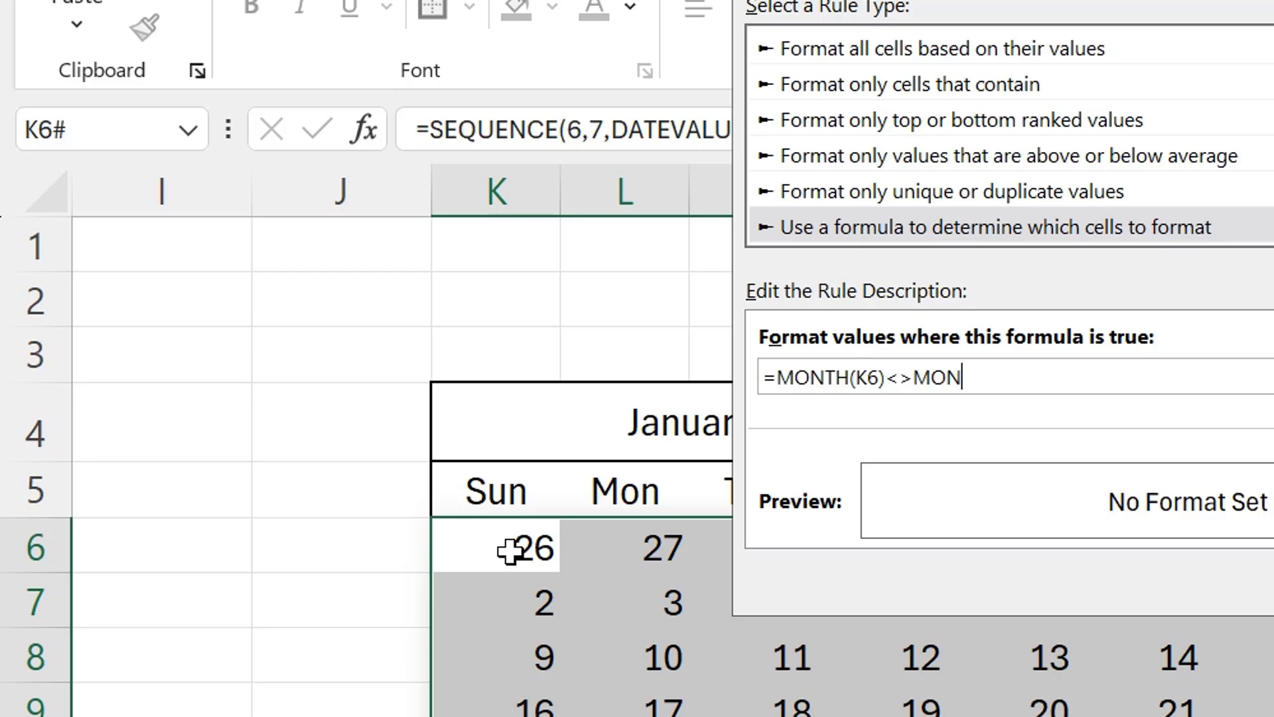
pyautogui.write('TH(')
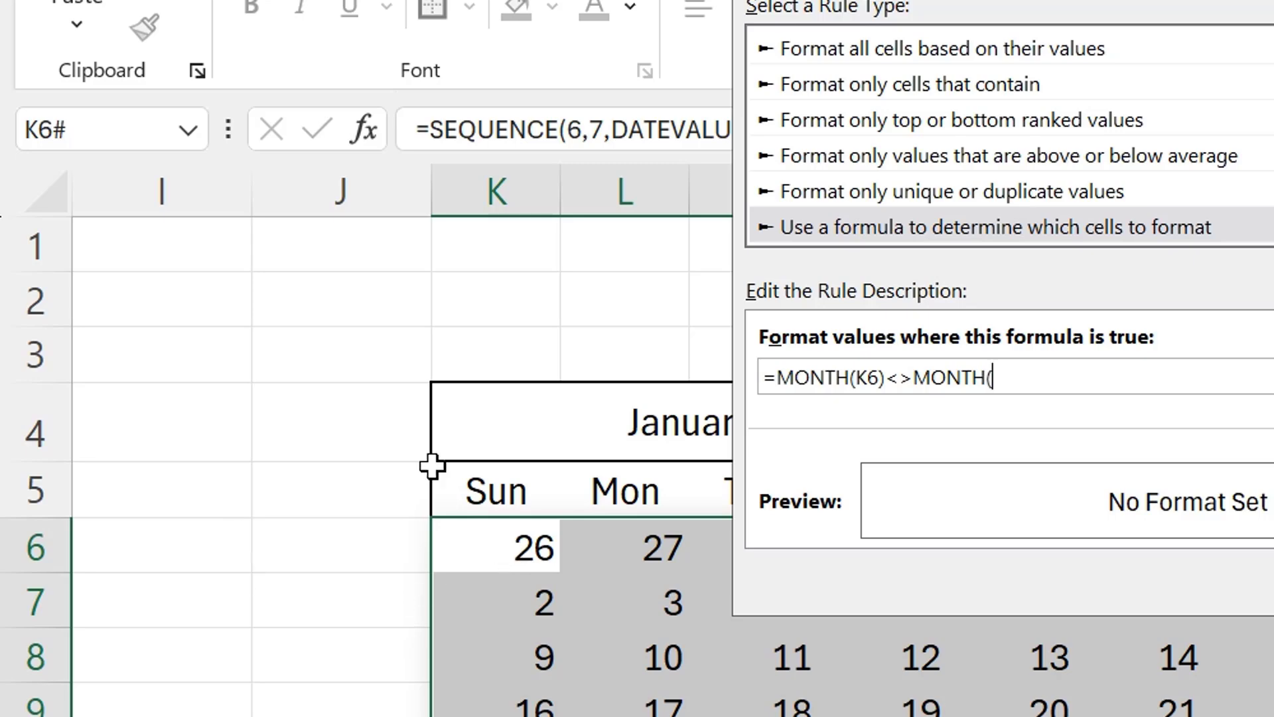
pyautogui.click(606, 395)
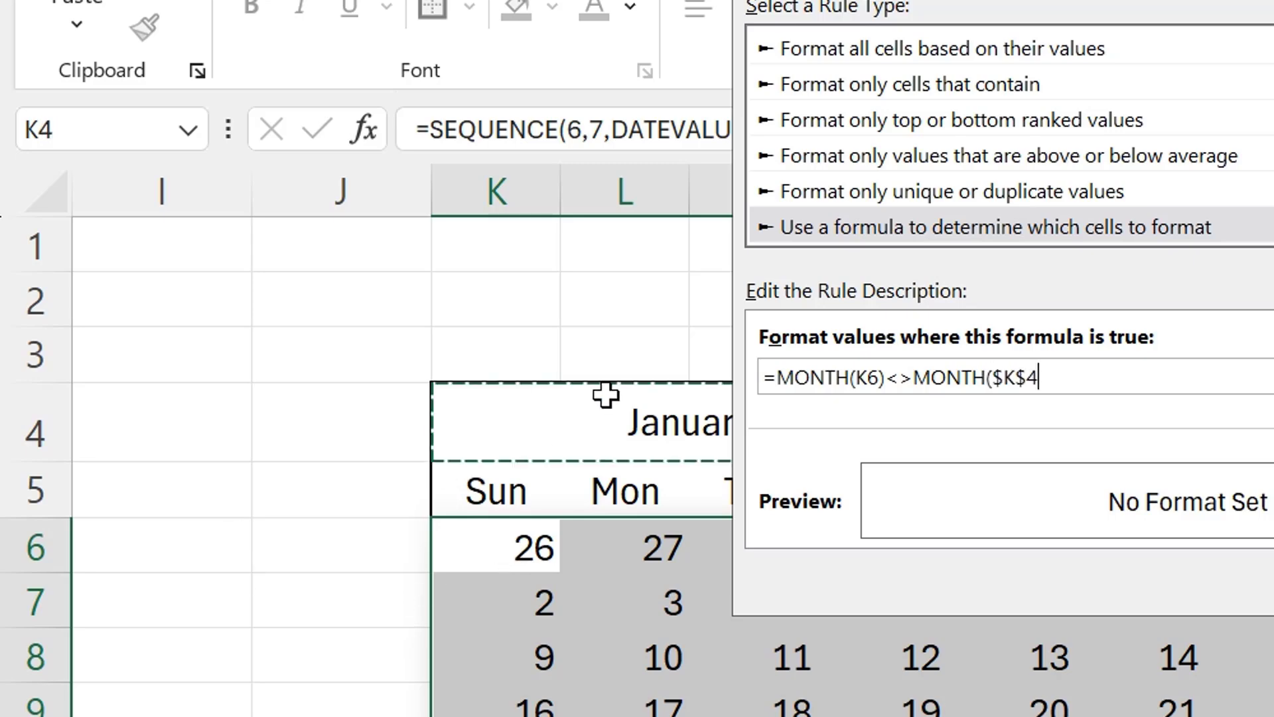
pyautogui.write('&')
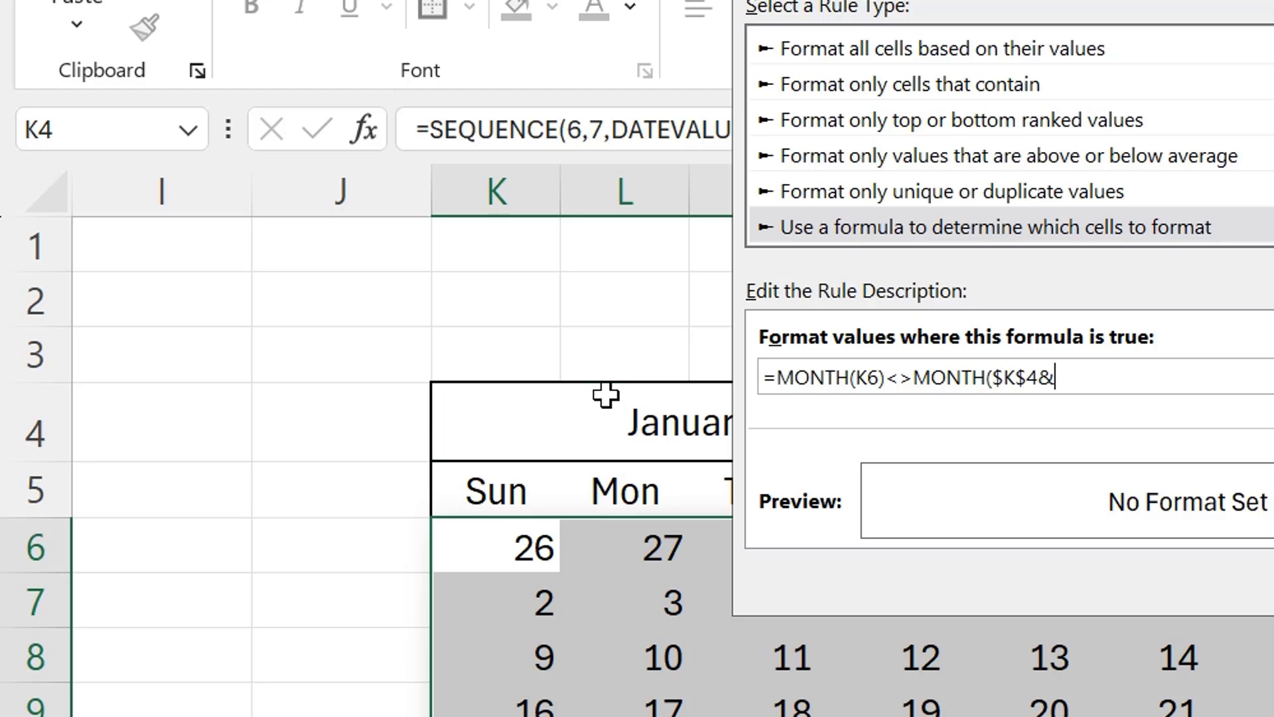
pyautogui.moveTo(1137, 0); pyautogui.dragTo(536, 31)
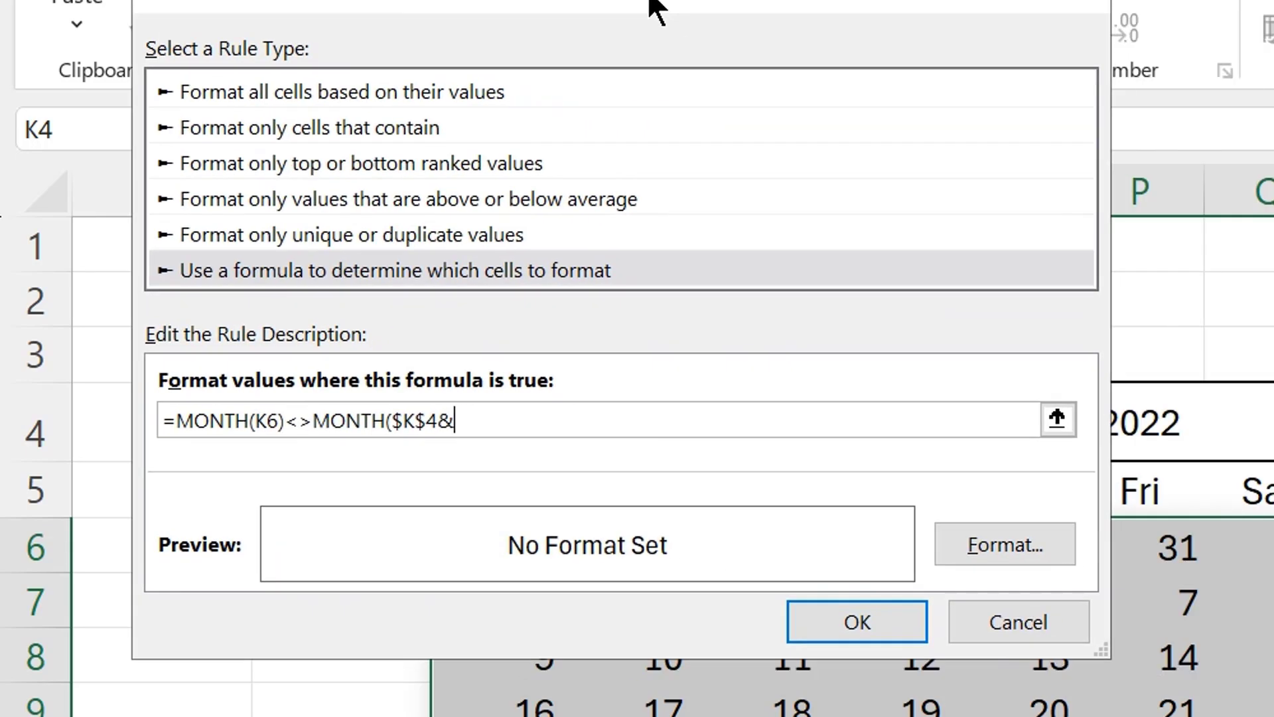
pyautogui.click(1185, 415)
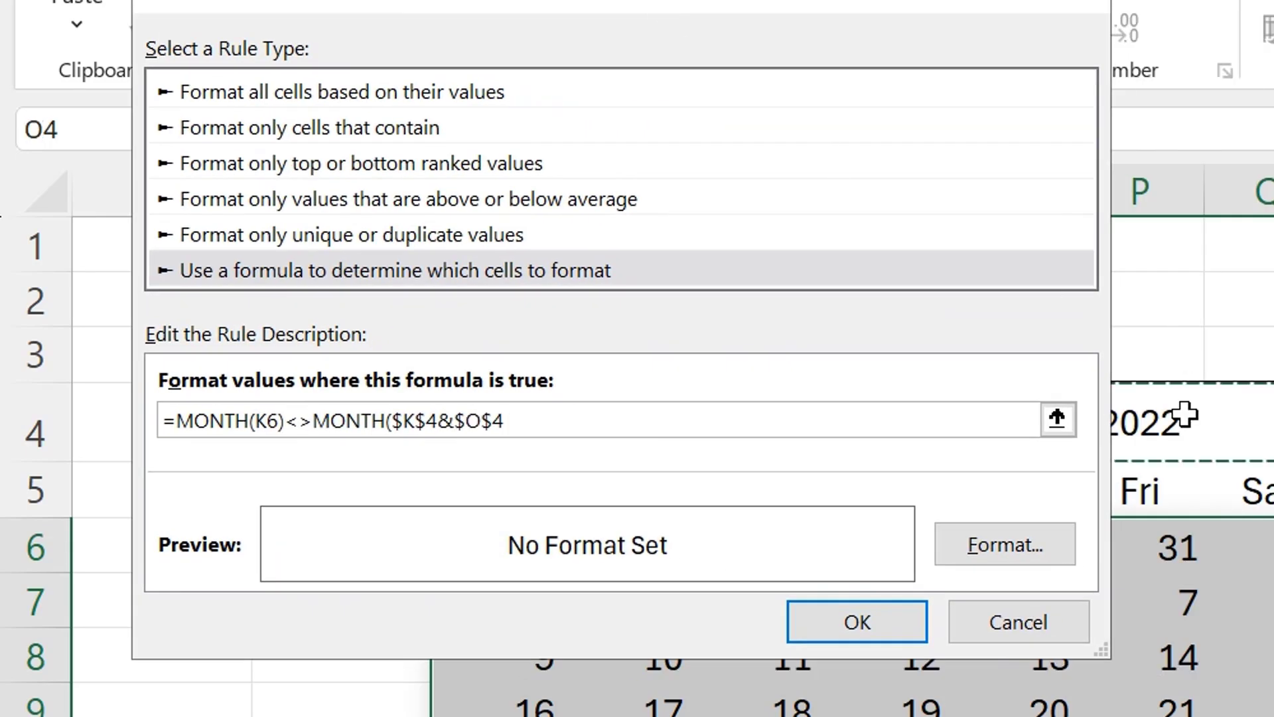
pyautogui.write(')')
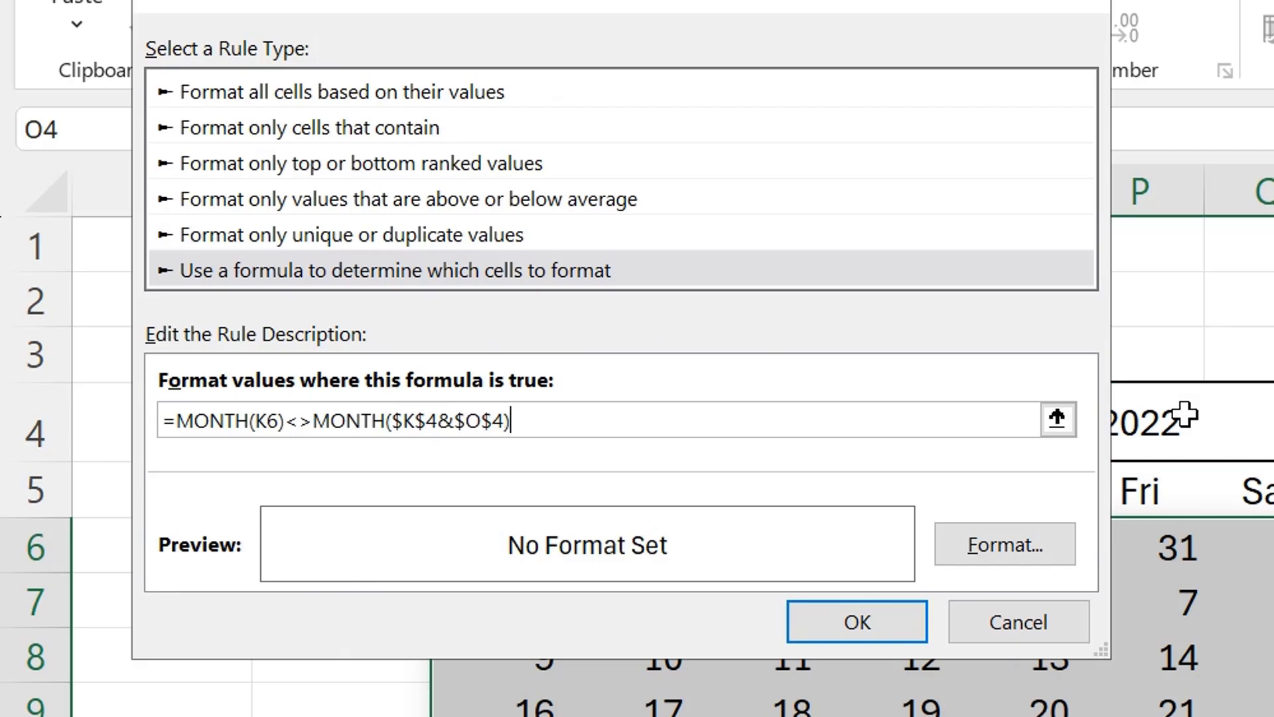
# Step: Set the rule's font color to white and apply the conditional formatting to the calendar
pyautogui.click(995, 537)
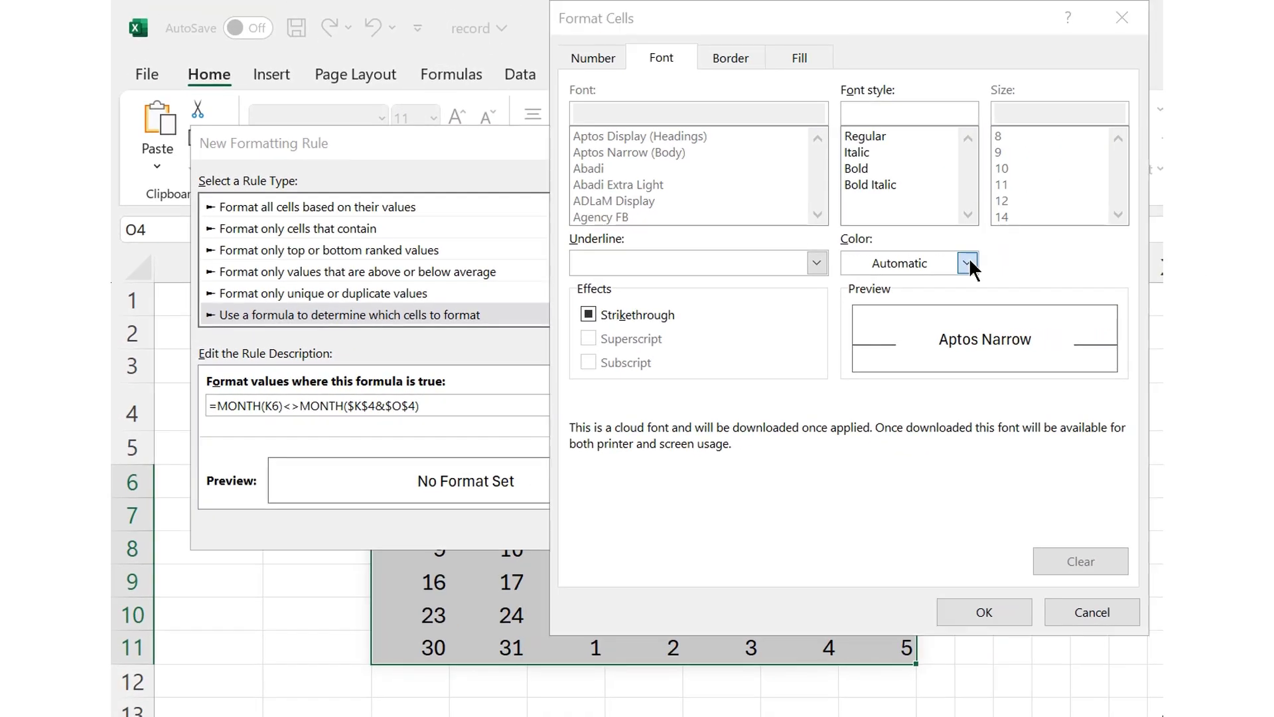
pyautogui.click(968, 263)
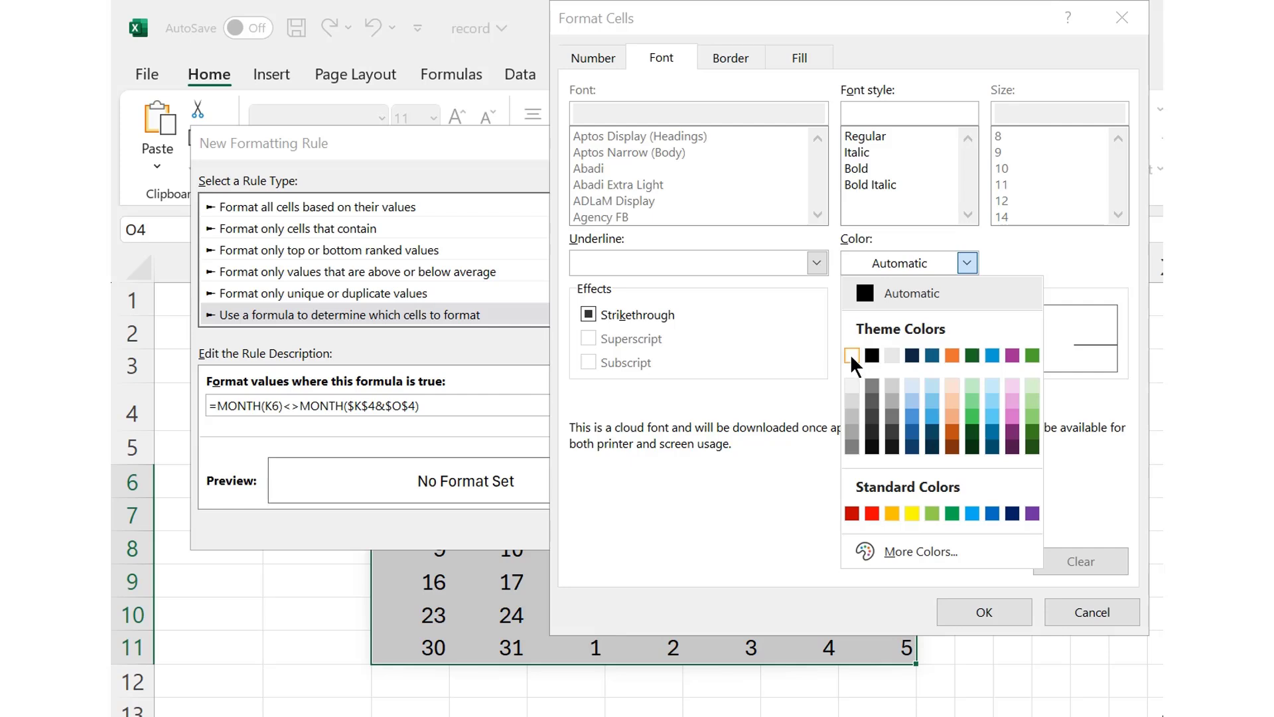
pyautogui.click(852, 356)
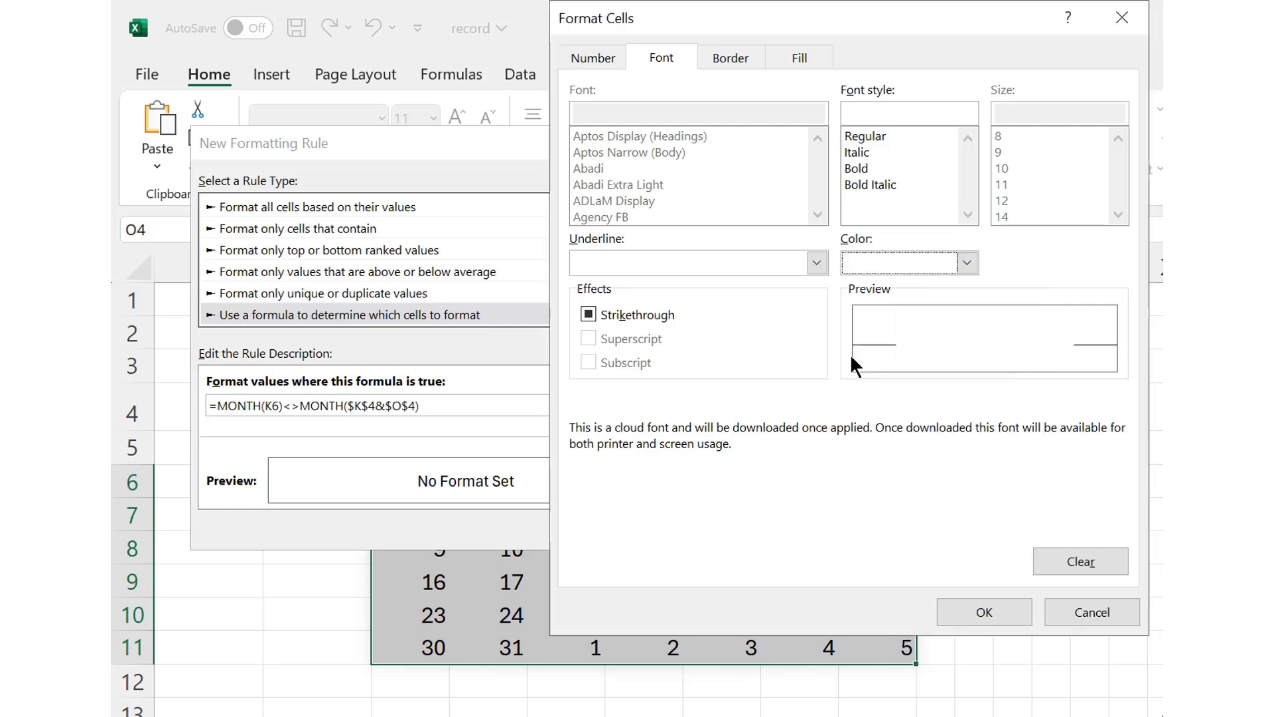
pyautogui.click(1002, 603)
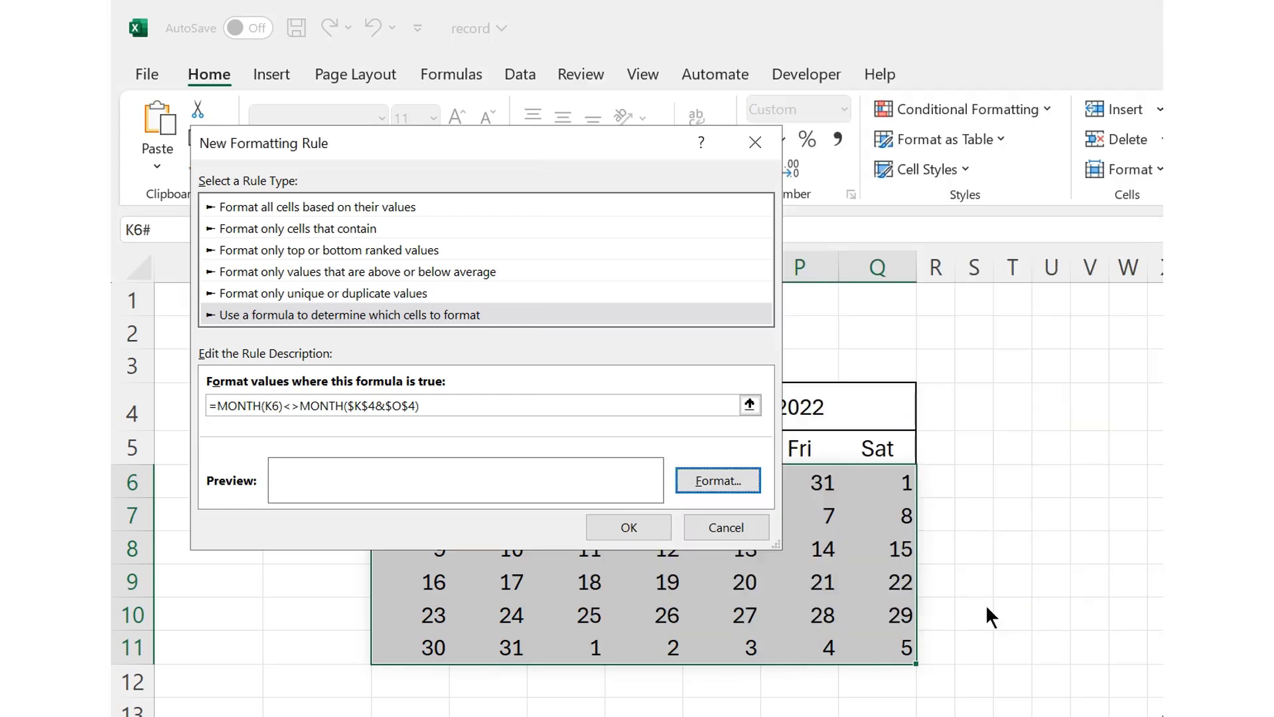
pyautogui.click(637, 527)
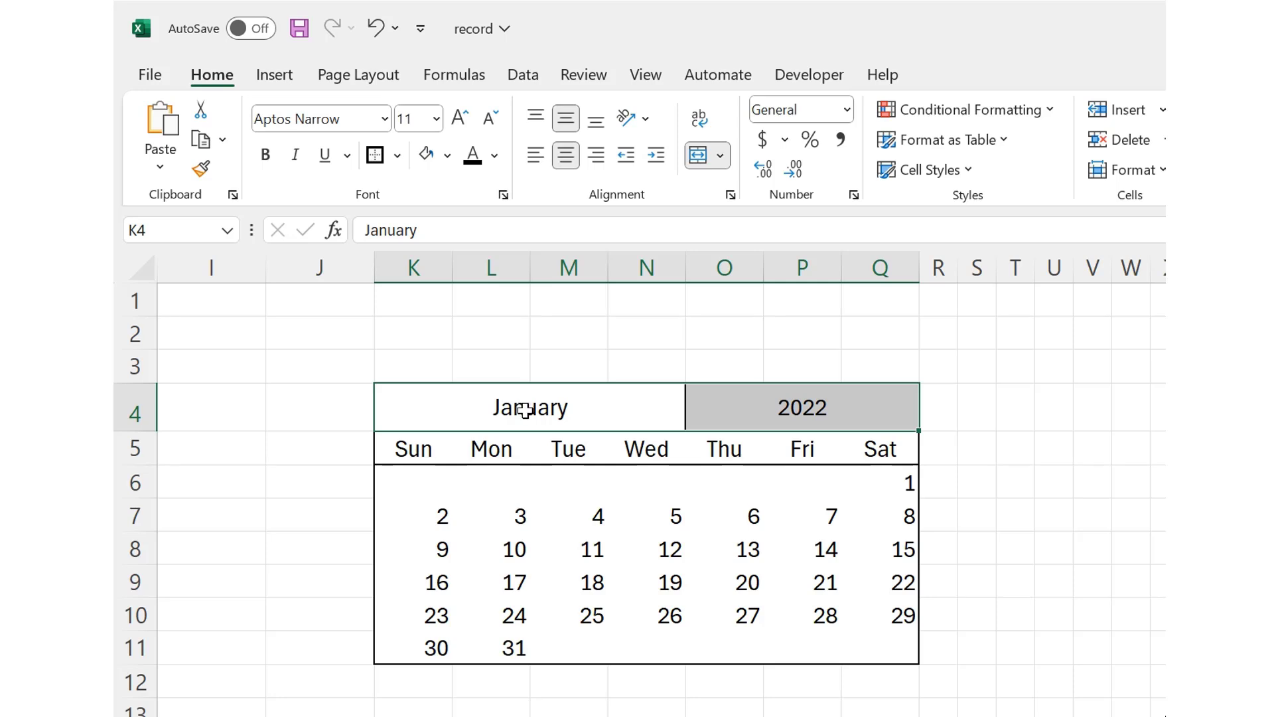
# Step: Check the month and year header and the out-of-month cells K6:P6 and M11:Q11 against the new rule
pyautogui.moveTo(522, 410); pyautogui.dragTo(745, 403)
pyautogui.moveTo(419, 489); pyautogui.dragTo(820, 487)
pyautogui.moveTo(567, 644); pyautogui.dragTo(863, 637)
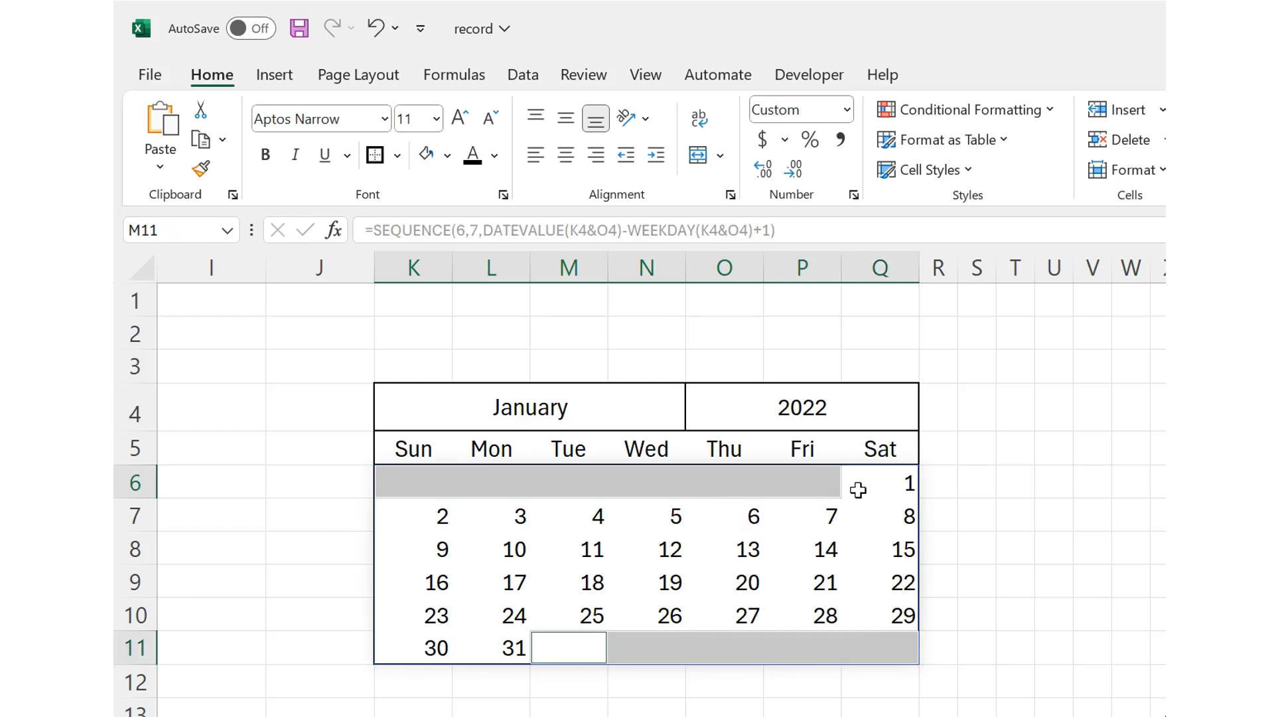
pyautogui.click(630, 396)
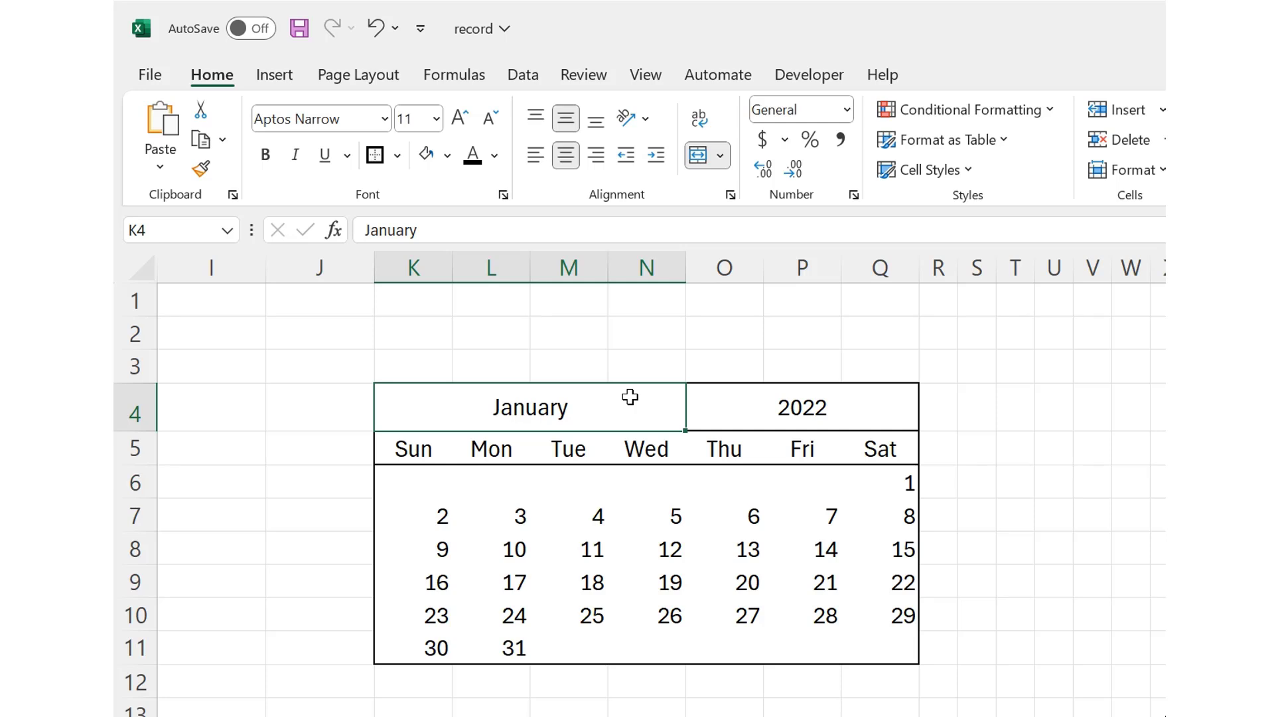
# Step: Change the calendar's month in K4 to Feb and check the resulting dates across K6:Q10
pyautogui.write('Feb')
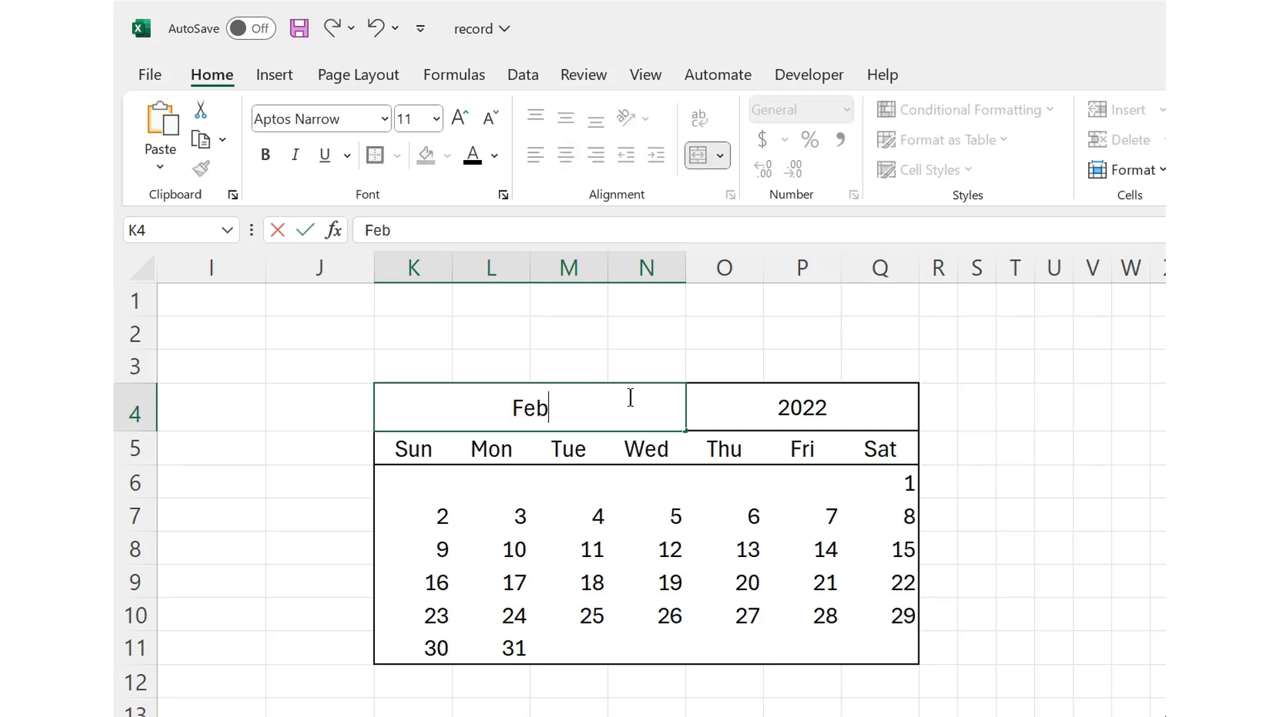
pyautogui.press('Return')
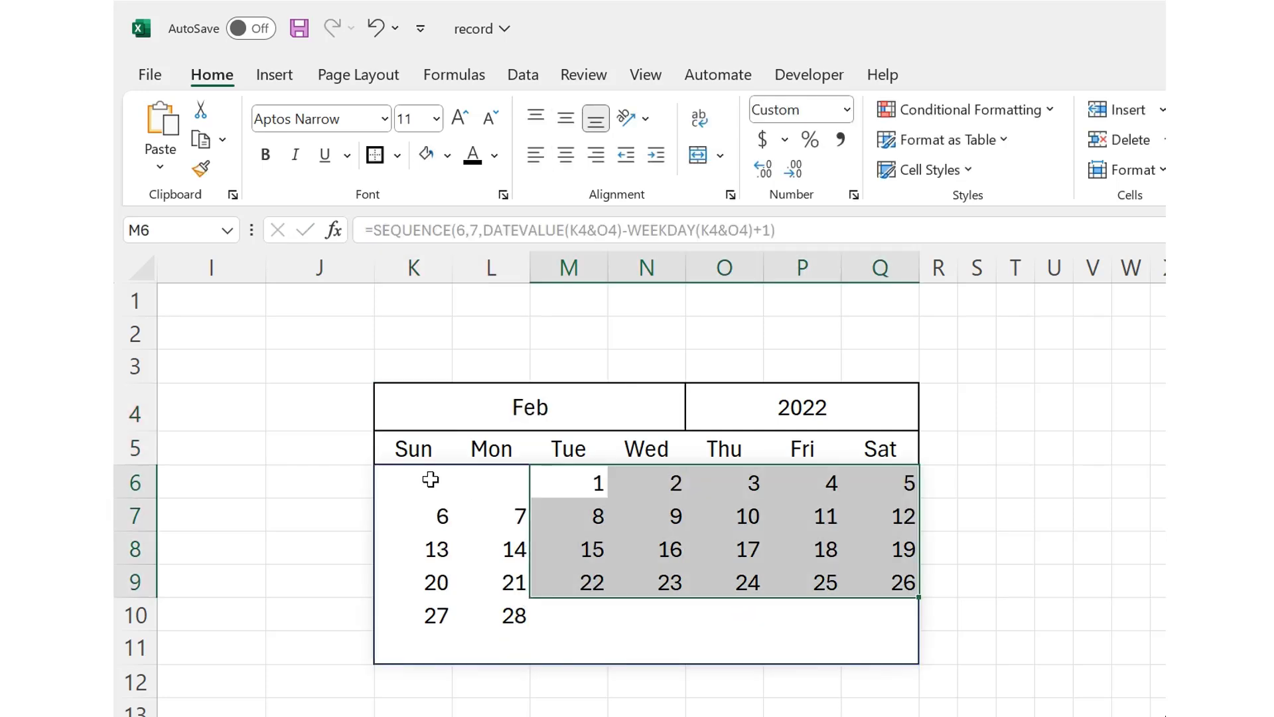
pyautogui.moveTo(428, 480); pyautogui.dragTo(866, 614)
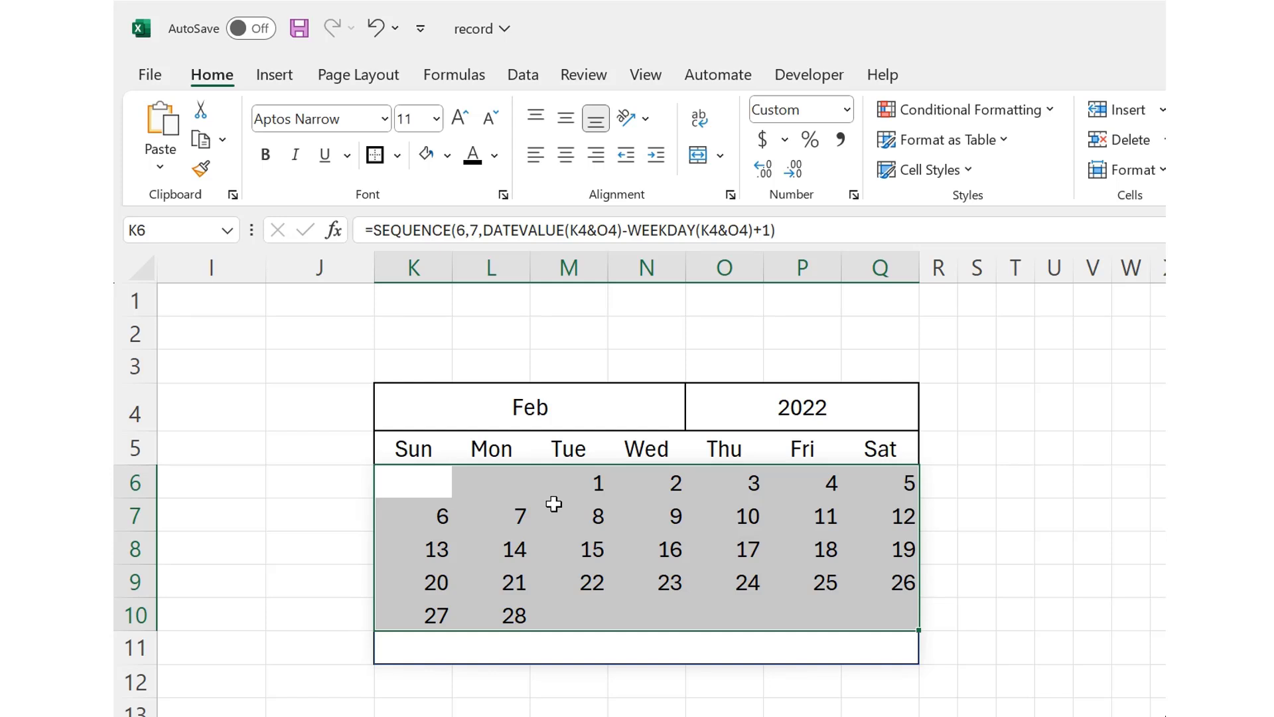
# Step: Set the calendar's year in O4 to 2021
pyautogui.click(802, 408)
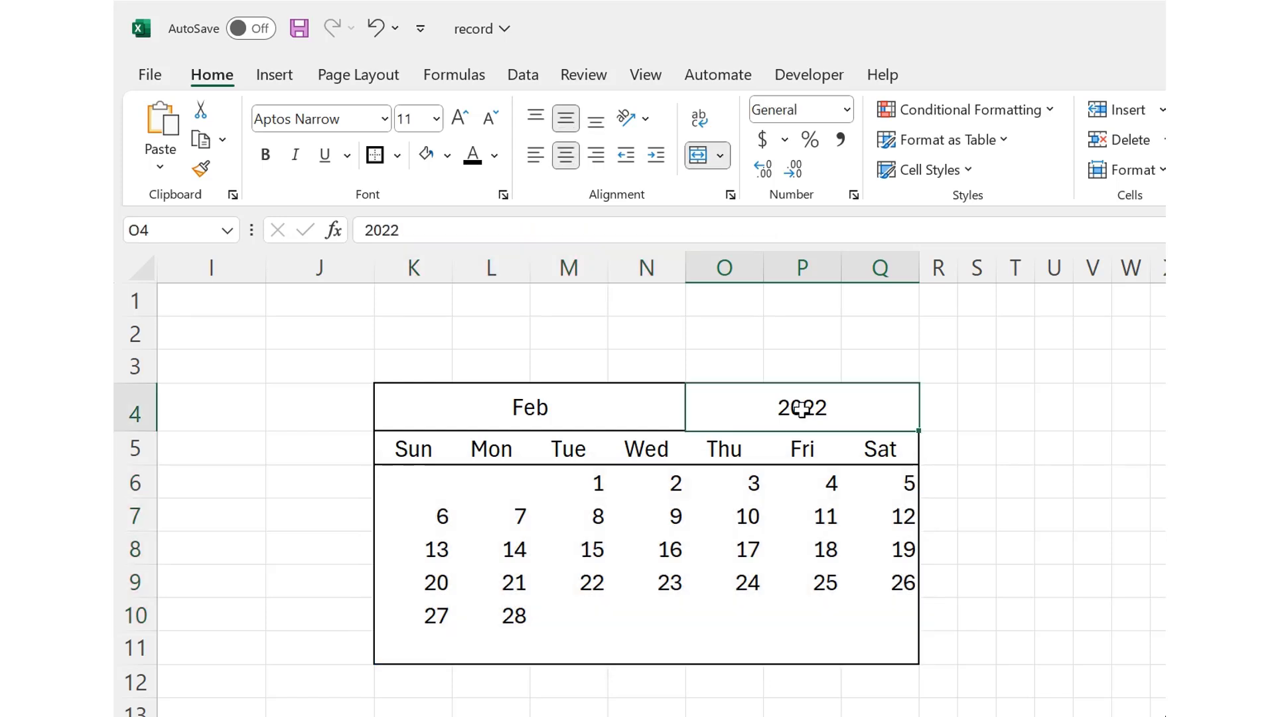
pyautogui.write('0')
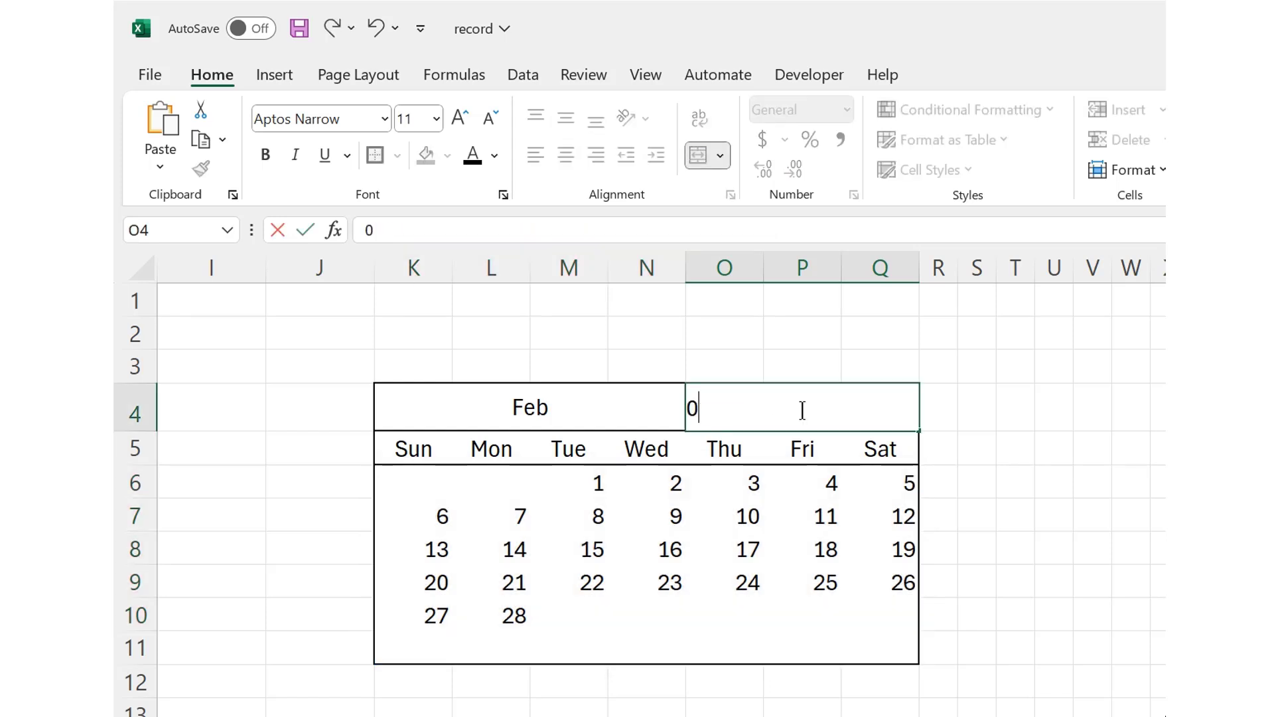
pyautogui.press('BackSpace')
pyautogui.write('202')
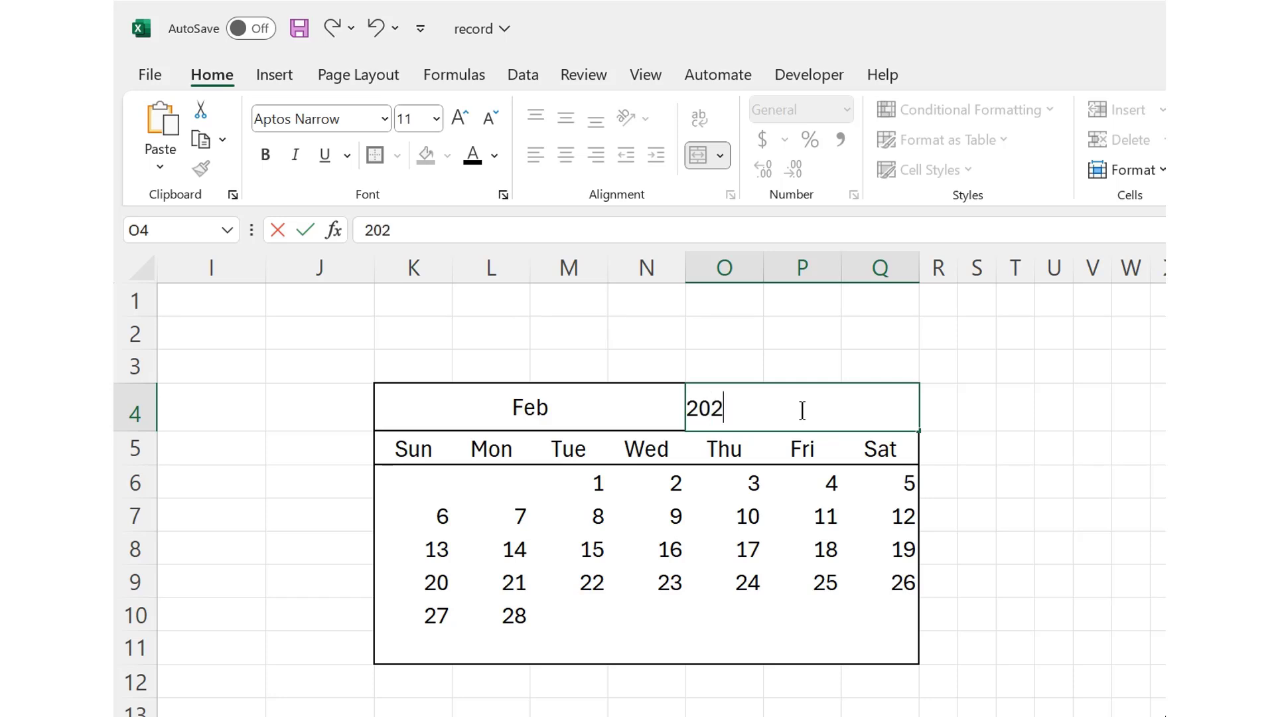
pyautogui.write('1')
pyautogui.press('Return')
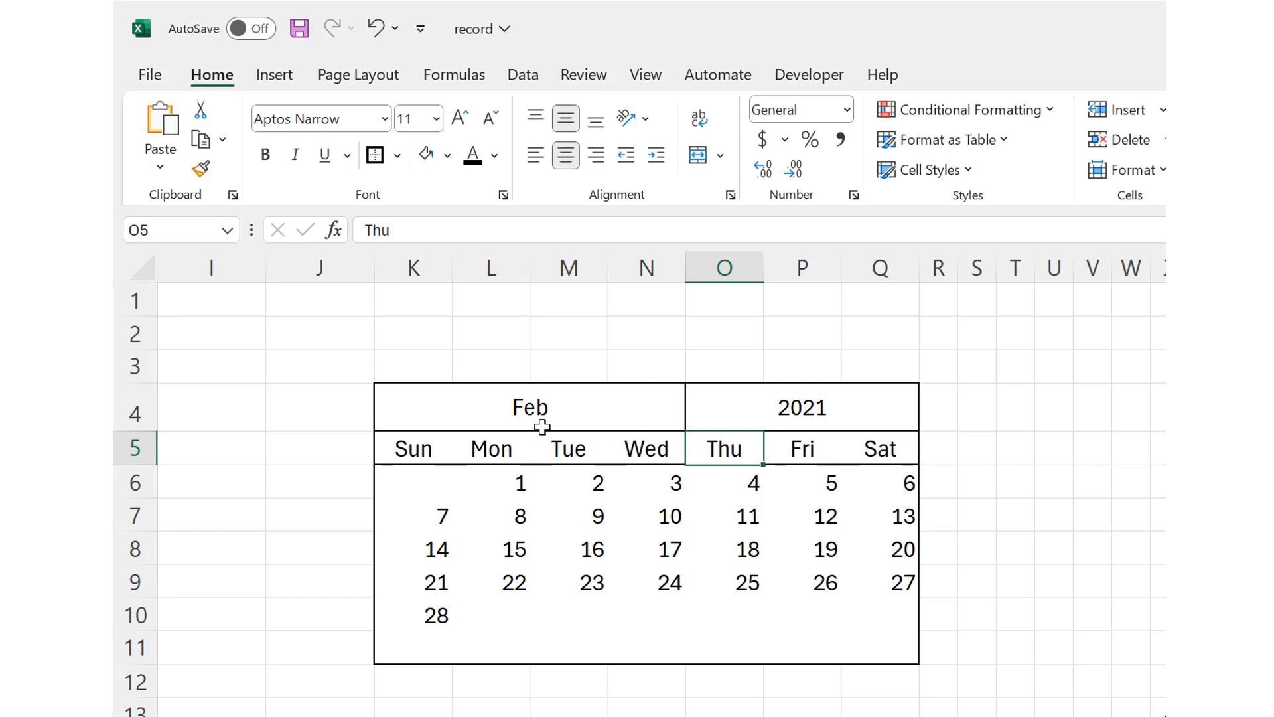
# Step: Change the calendar's month in K4 to the full name January
pyautogui.click(536, 406)
pyautogui.write('January')
pyautogui.press('Return')
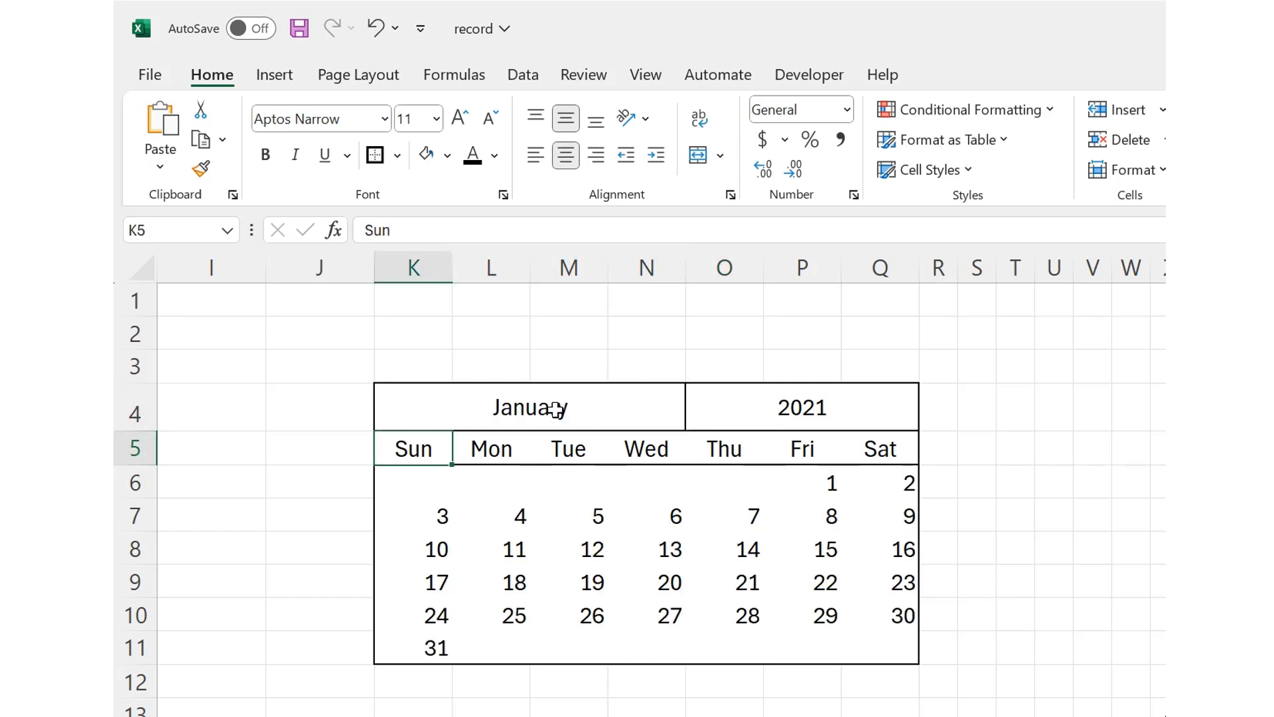
# Step: Shorten the month name in K4 to the abbreviation Jan
pyautogui.click(528, 405)
pyautogui.doubleClick(529, 404)
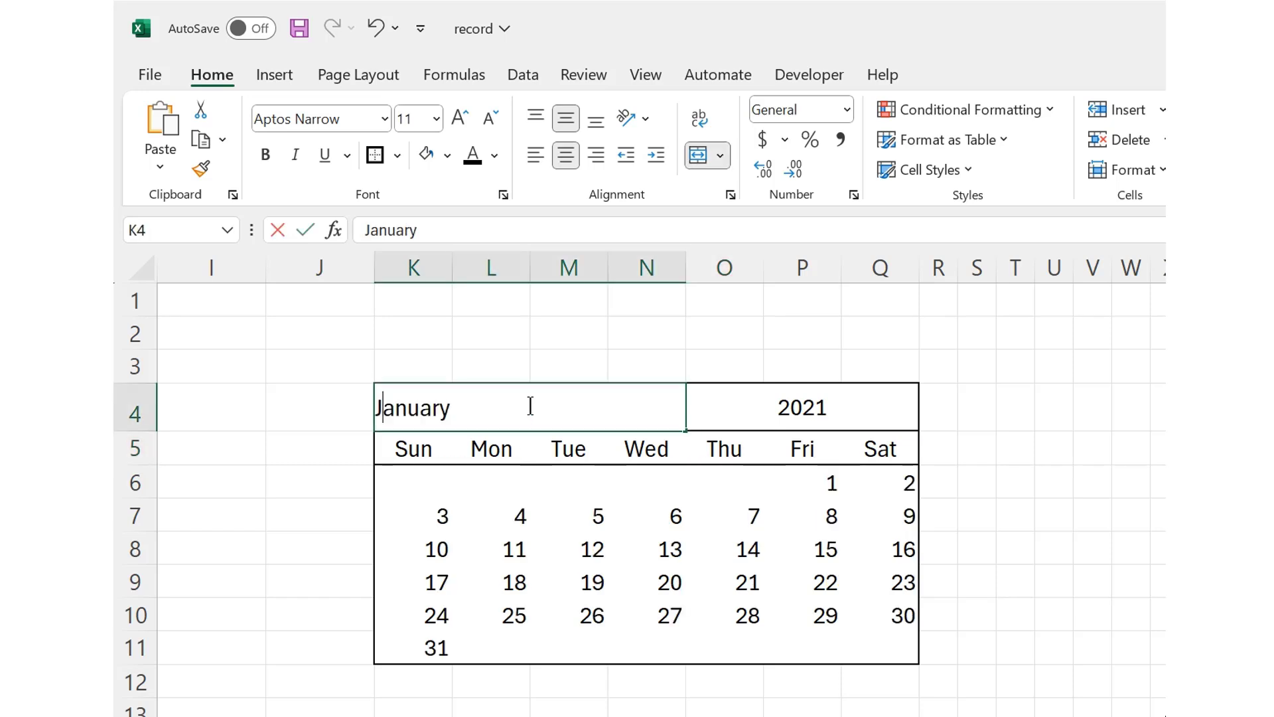
pyautogui.press('BackSpace')
pyautogui.press('BackSpace')
pyautogui.press('BackSpace')
pyautogui.press('BackSpace')
pyautogui.press('Return')
# Step: Replace the month in K4 with April to test another full month name
pyautogui.click(529, 405)
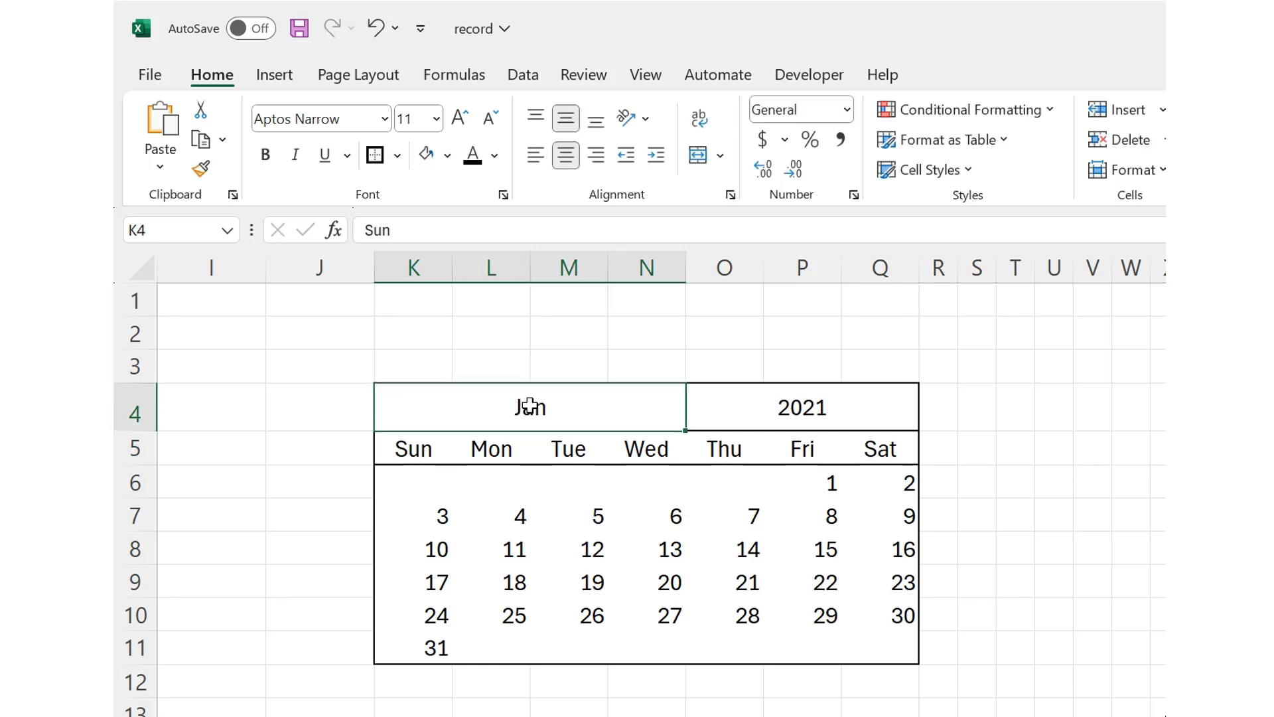
pyautogui.write('April')
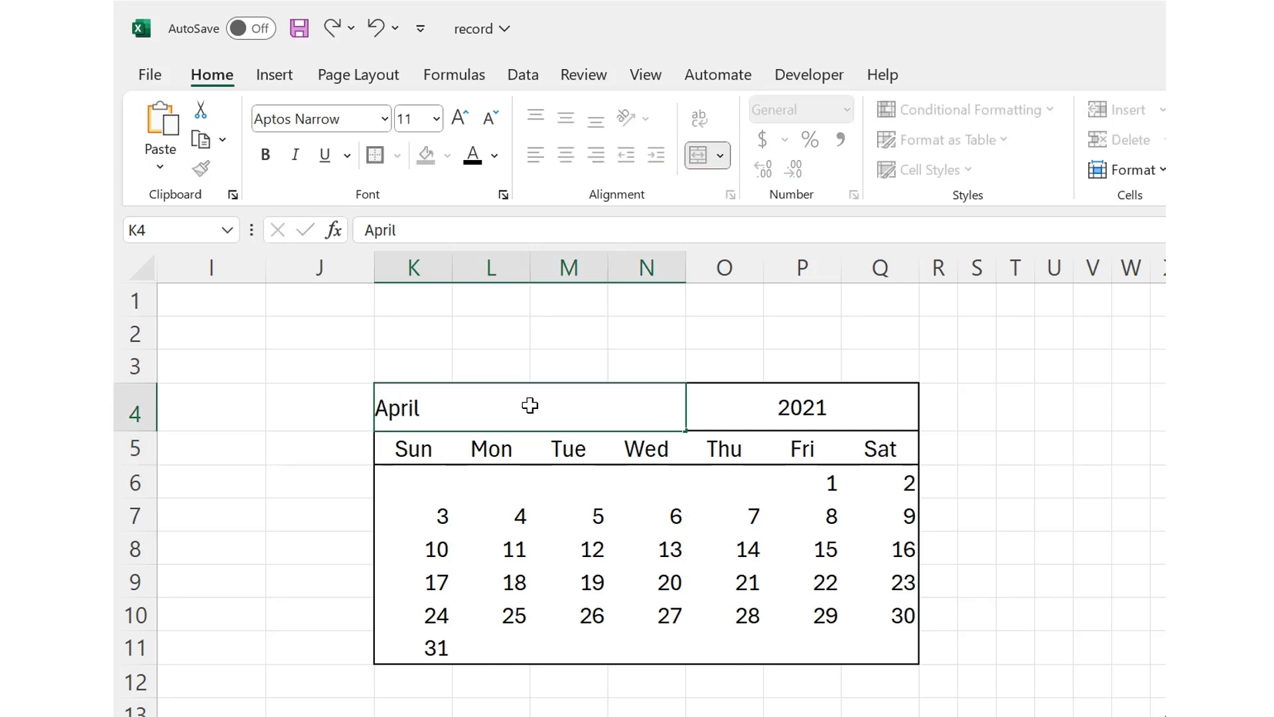
pyautogui.press('Up')
# Step: Replace the month in K4 with the abbreviation Apr
pyautogui.click(529, 405)
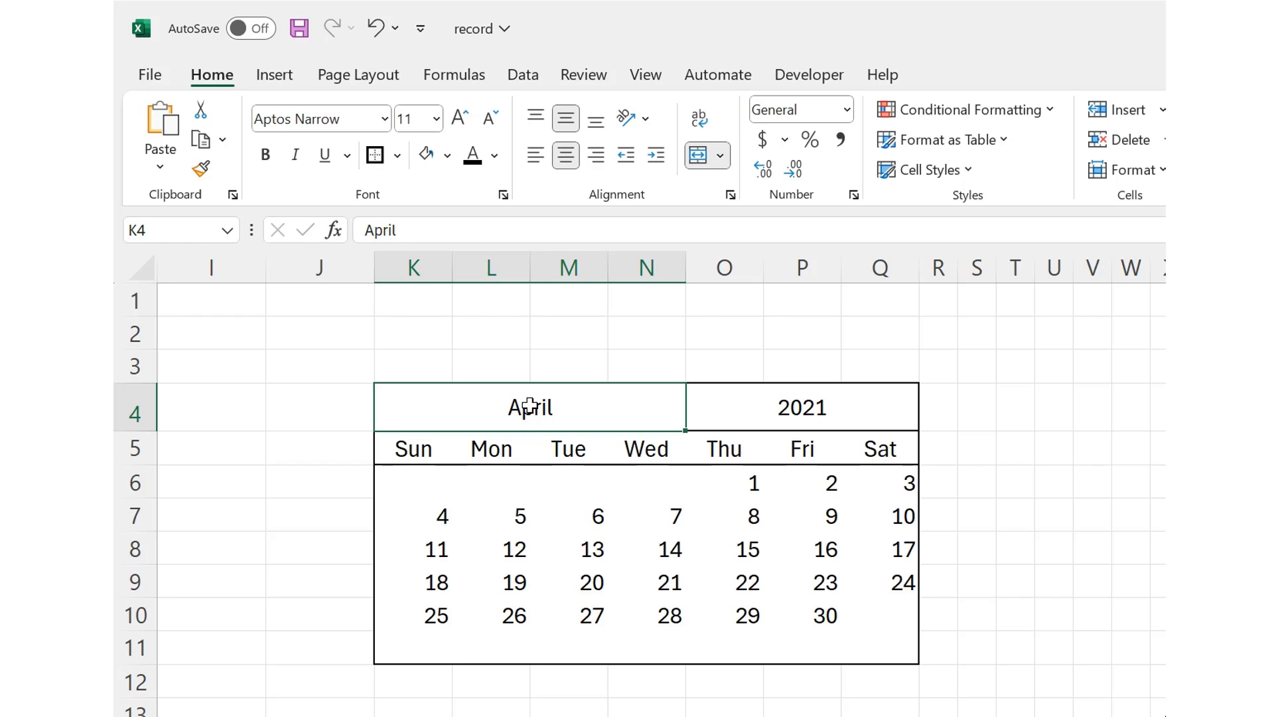
pyautogui.write('Apr')
pyautogui.press('Return')
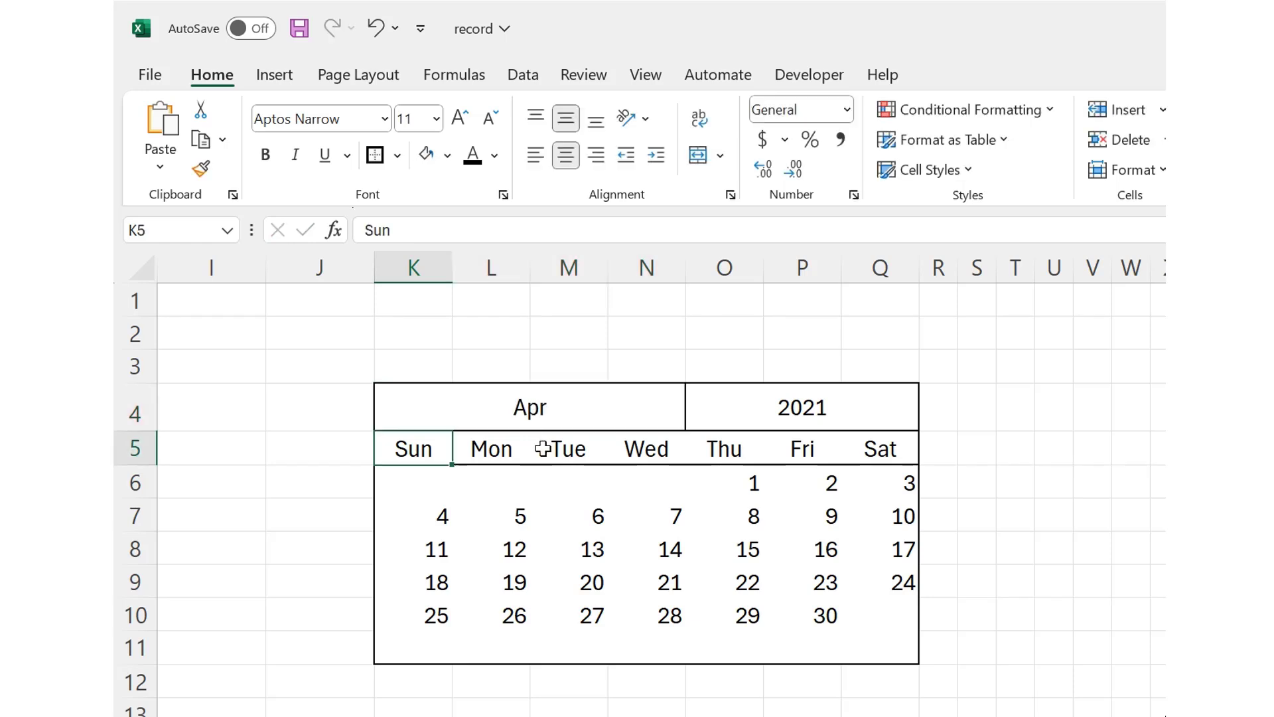
# Step: Set the month in K4 to Jul and select the whole calendar range K4:Q11
pyautogui.click(538, 408)
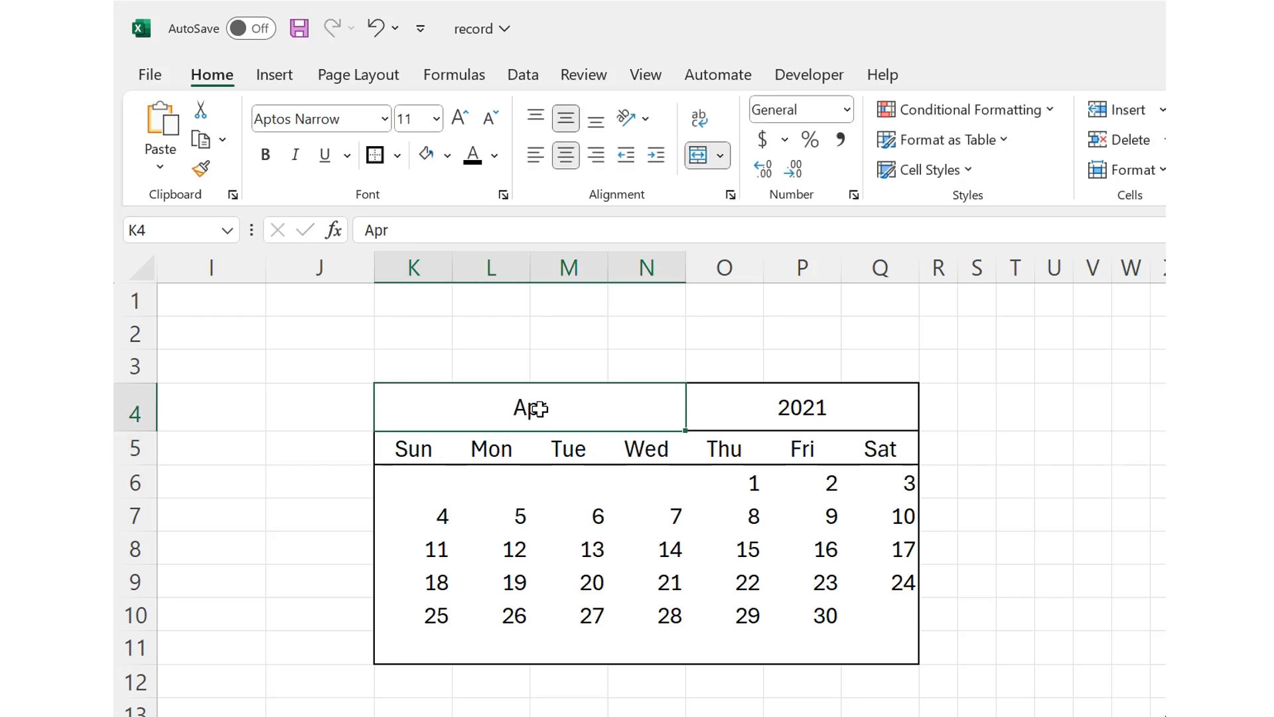
pyautogui.write('Jul')
pyautogui.press('Return')
pyautogui.moveTo(398, 407); pyautogui.dragTo(863, 639)
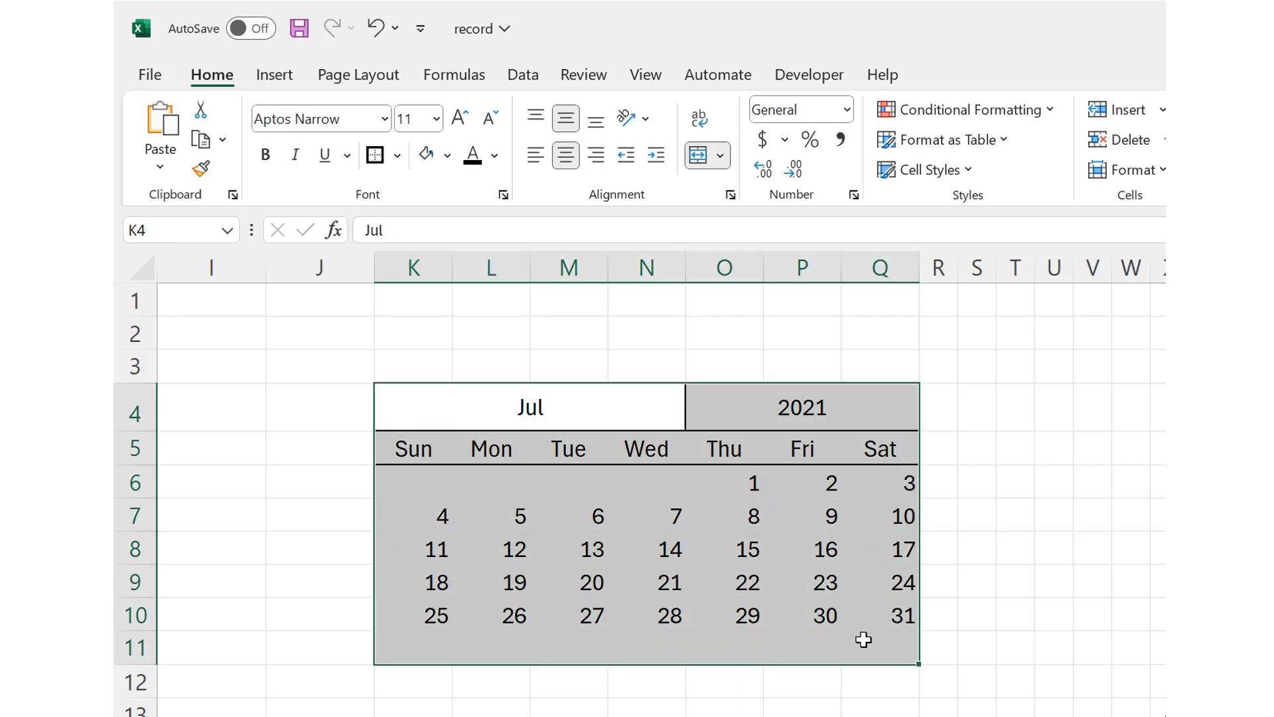